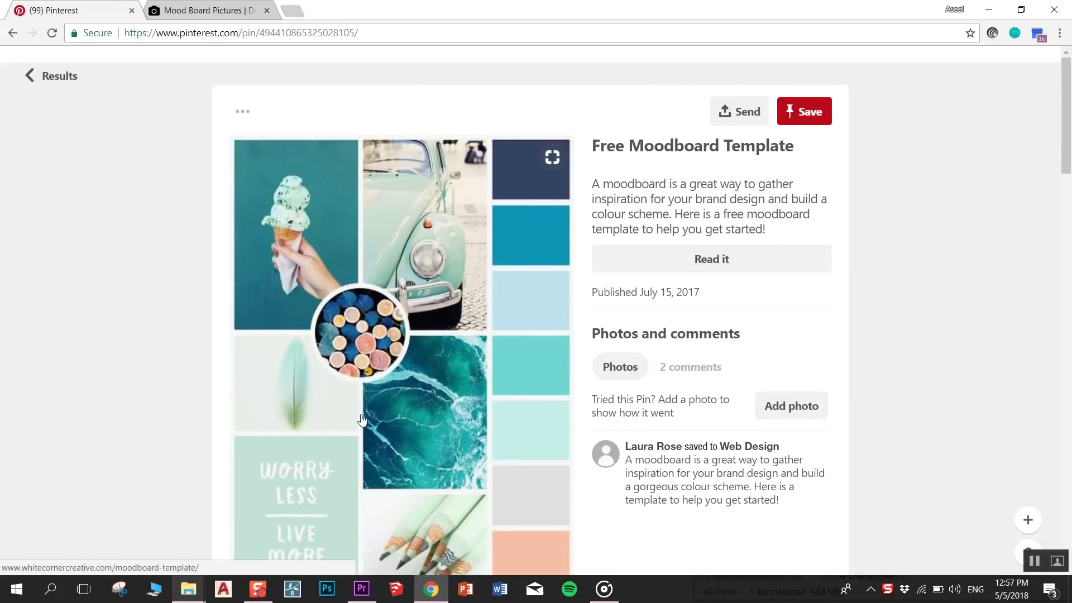
scroll(392, 494, down, 3)
scroll(383, 453, down, 1)
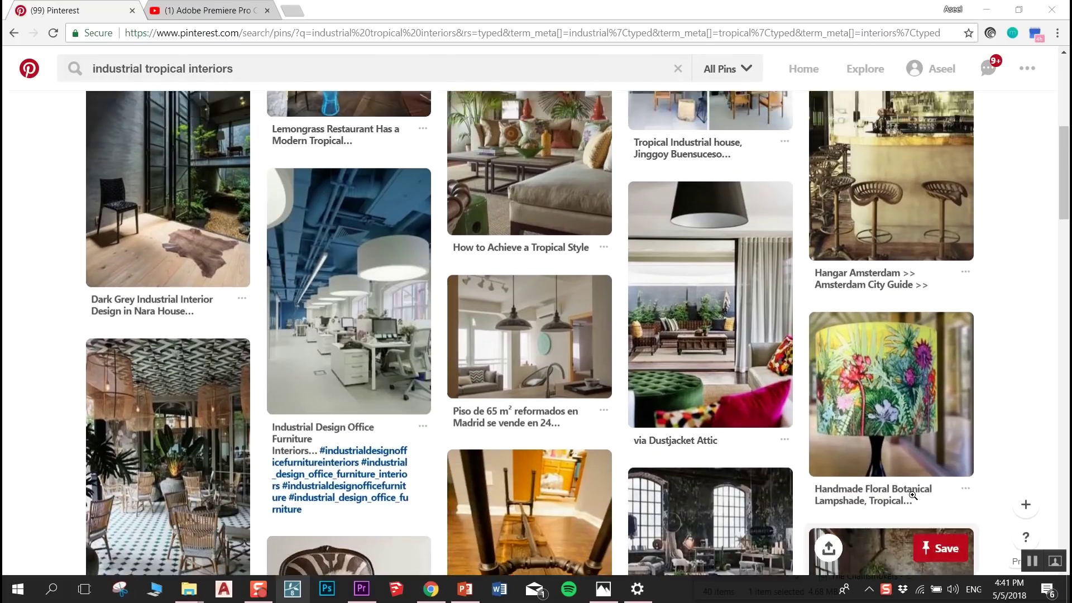
- Open the brick-wall living room pin with the yellow throw and scroll through it
scroll(912, 495, up, 7)
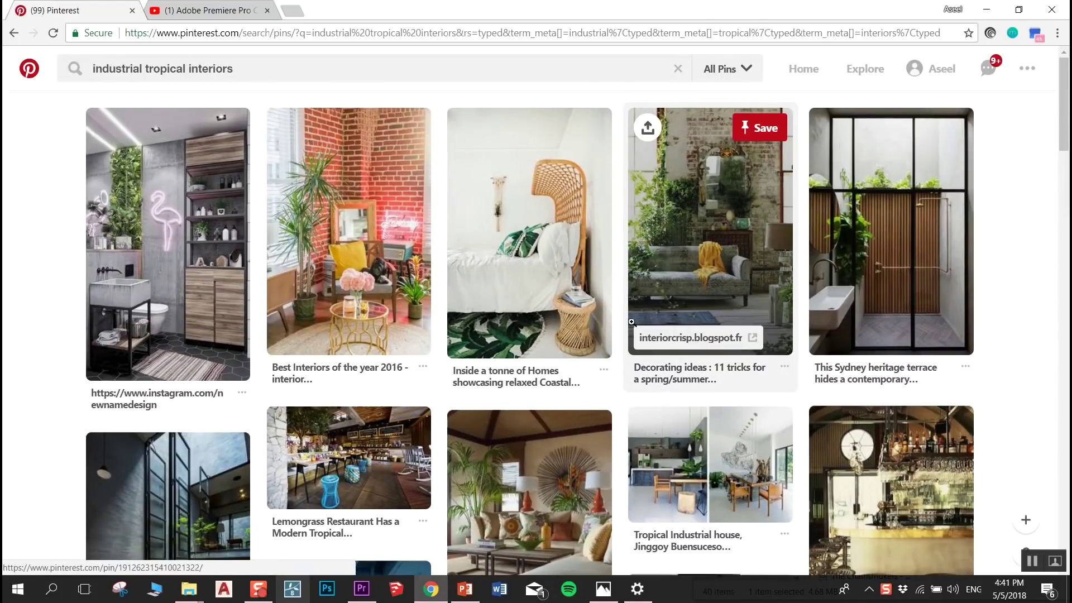
click(703, 254)
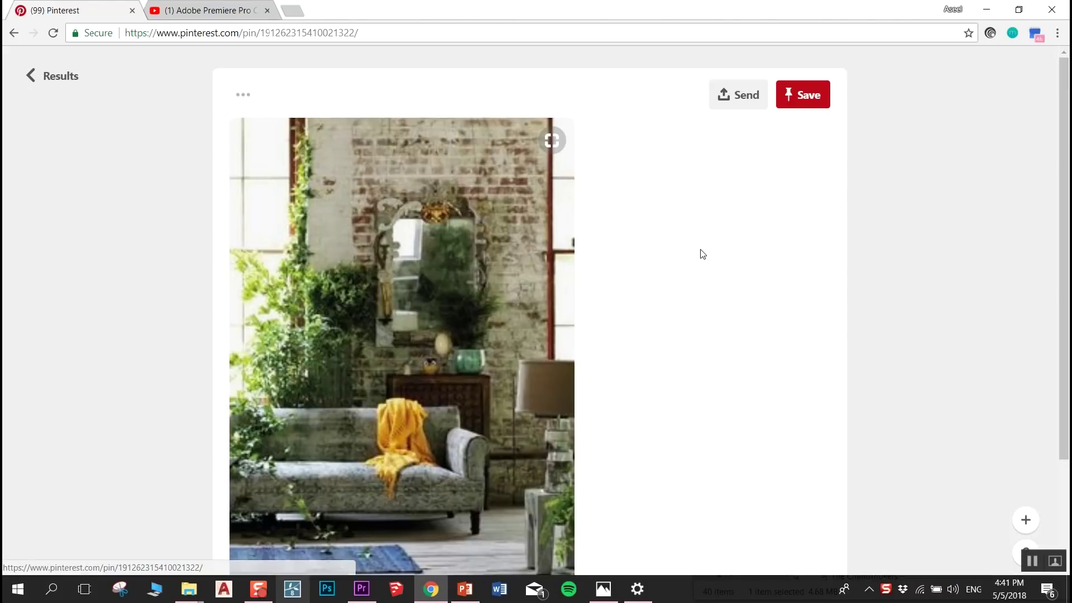
scroll(343, 251, down, 5)
scroll(344, 255, down, 1)
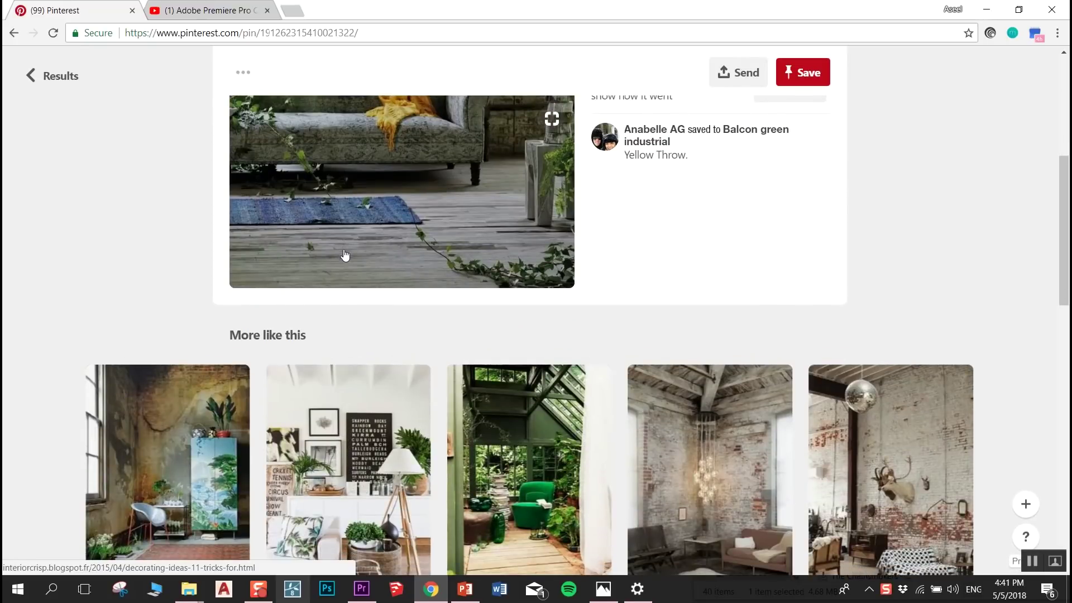
scroll(344, 255, down, 2)
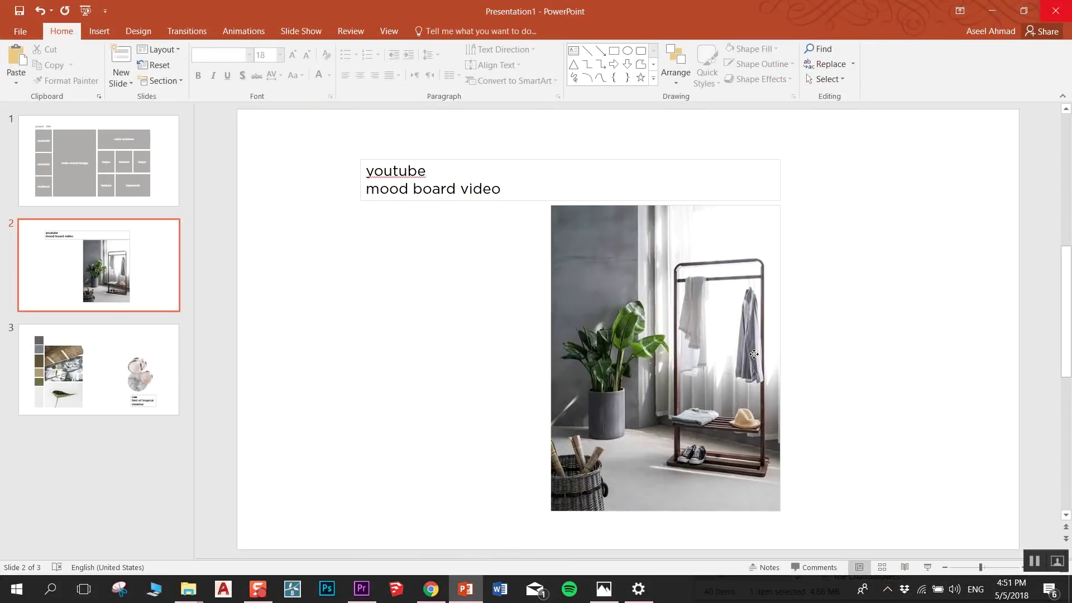
click(754, 354)
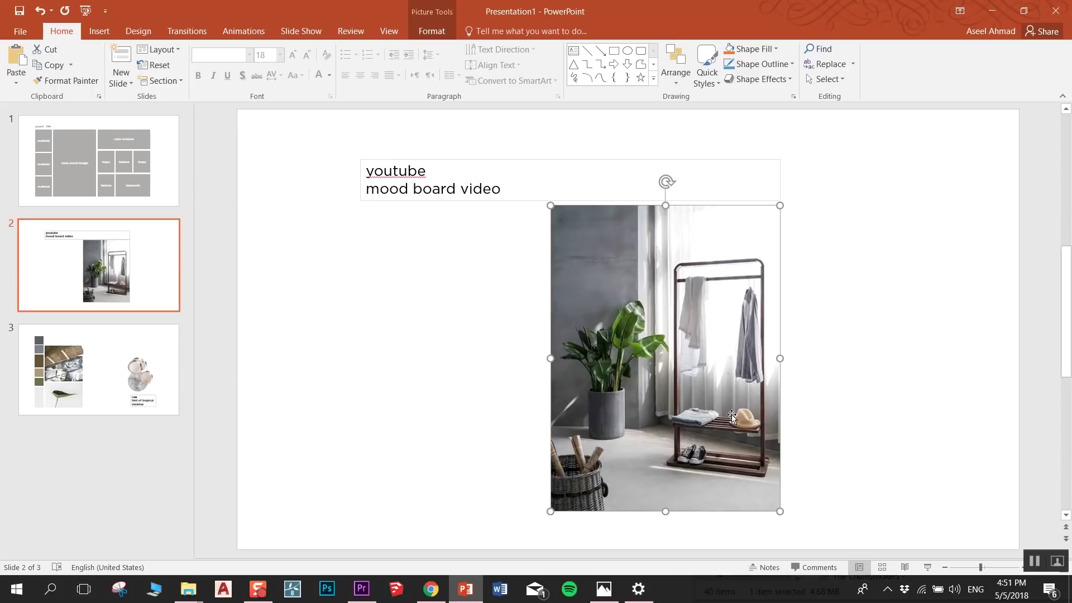
- Drag the clothes-rack photo left beneath the title's left end, then deselect it
drag(665, 408, 475, 408)
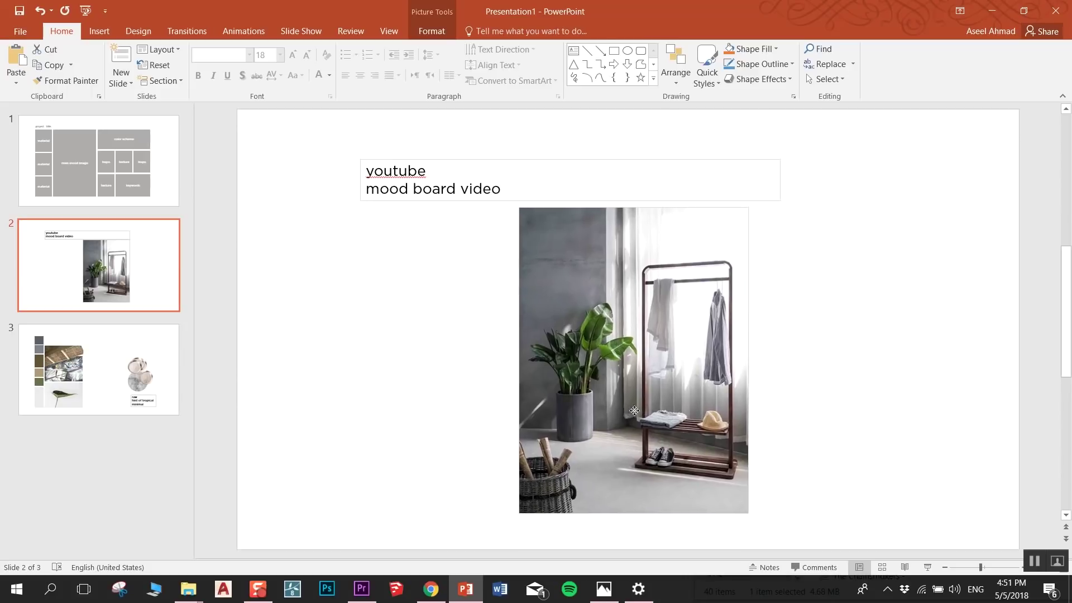
click(615, 381)
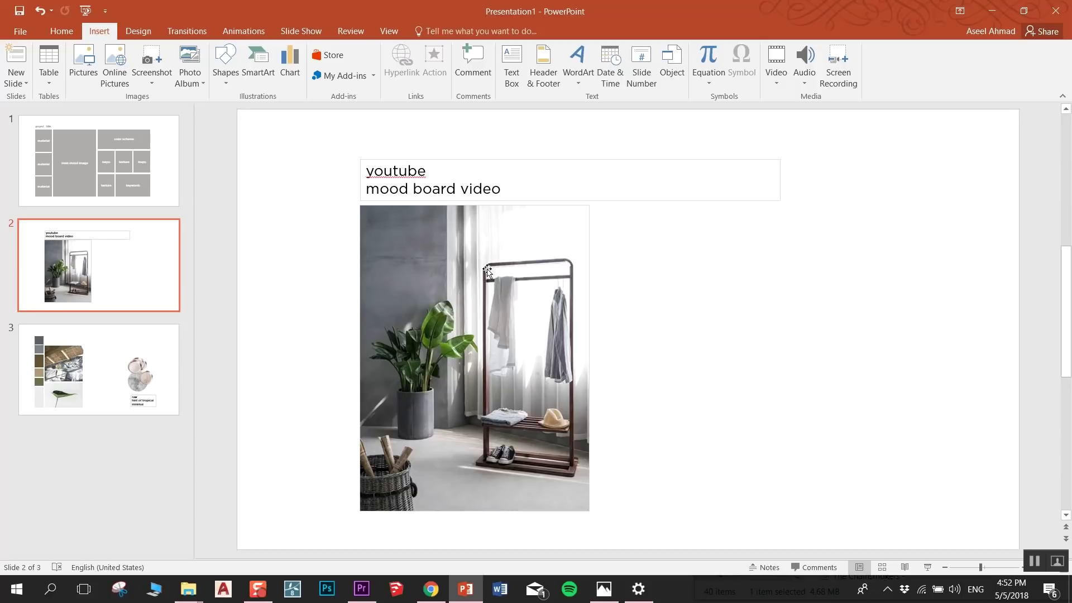
mouse_move(430, 588)
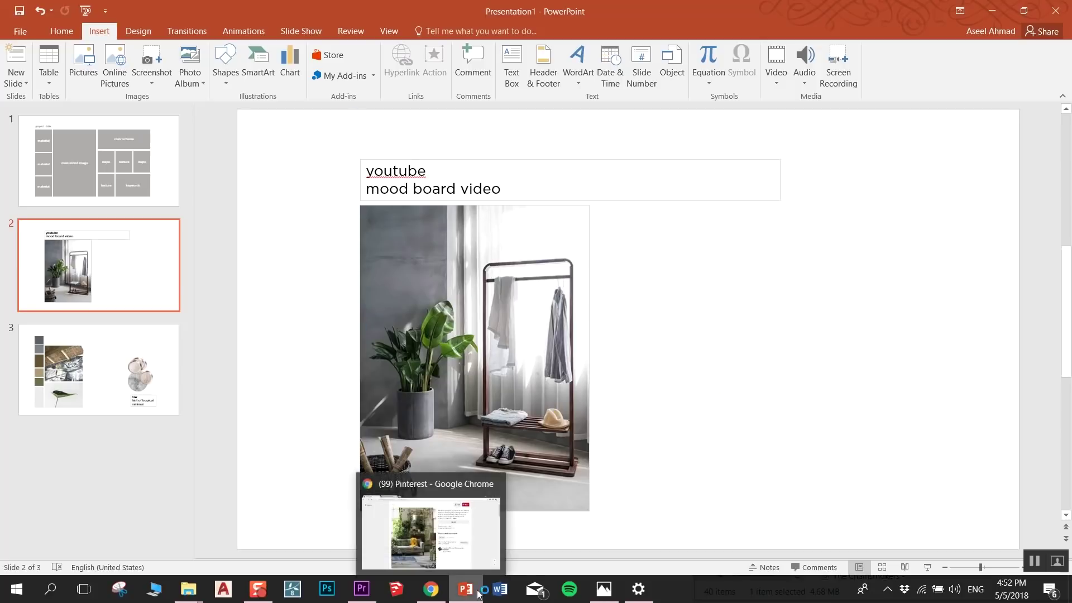
- Leave the pin and browse Pinterest search results for 'concrete texture'
click(419, 592)
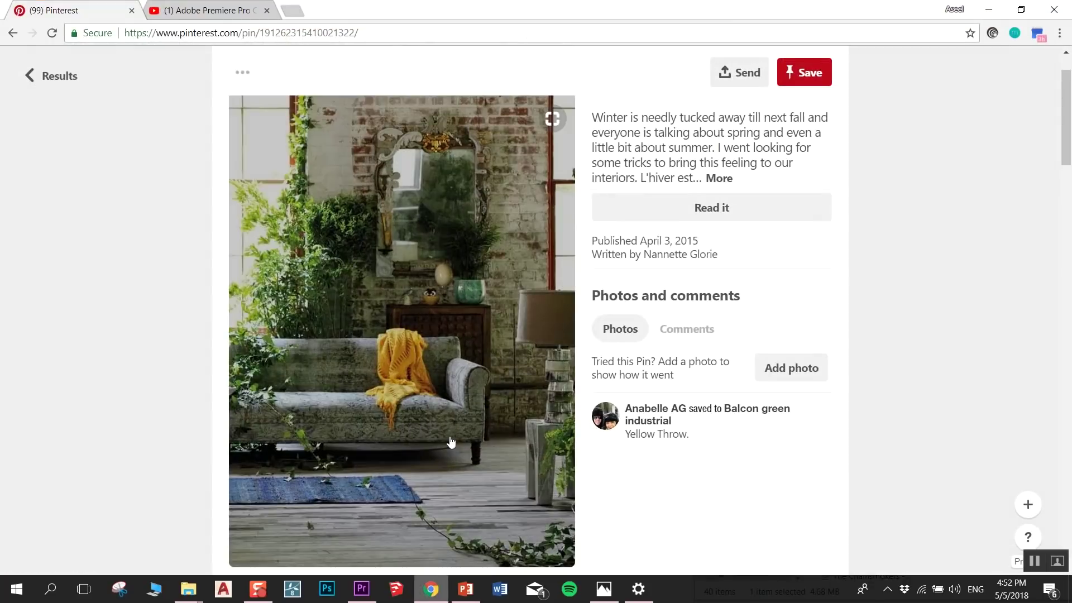
click(206, 117)
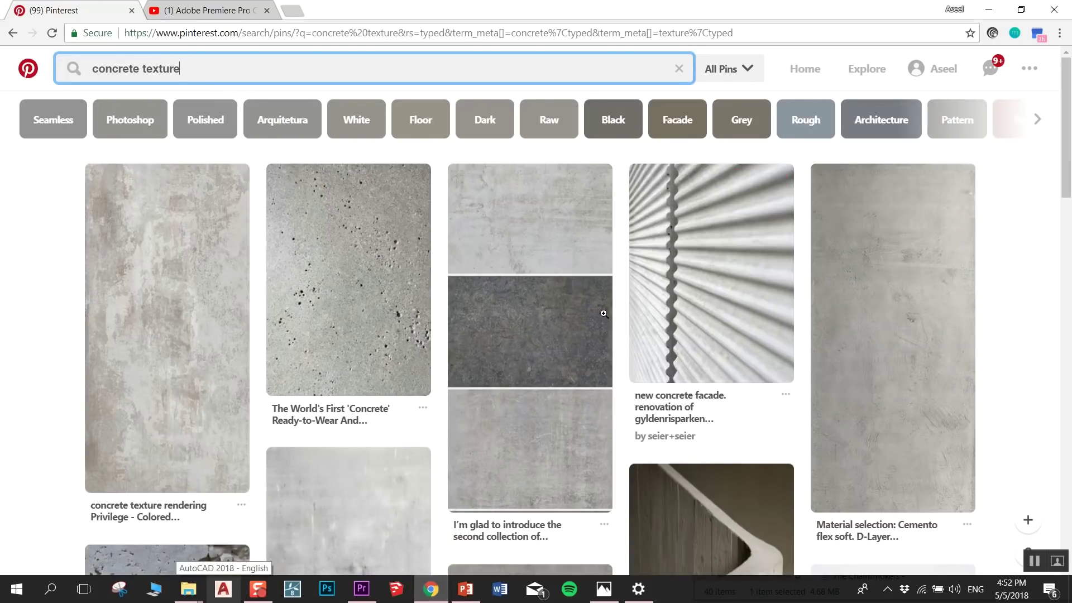
scroll(603, 313, down, 3)
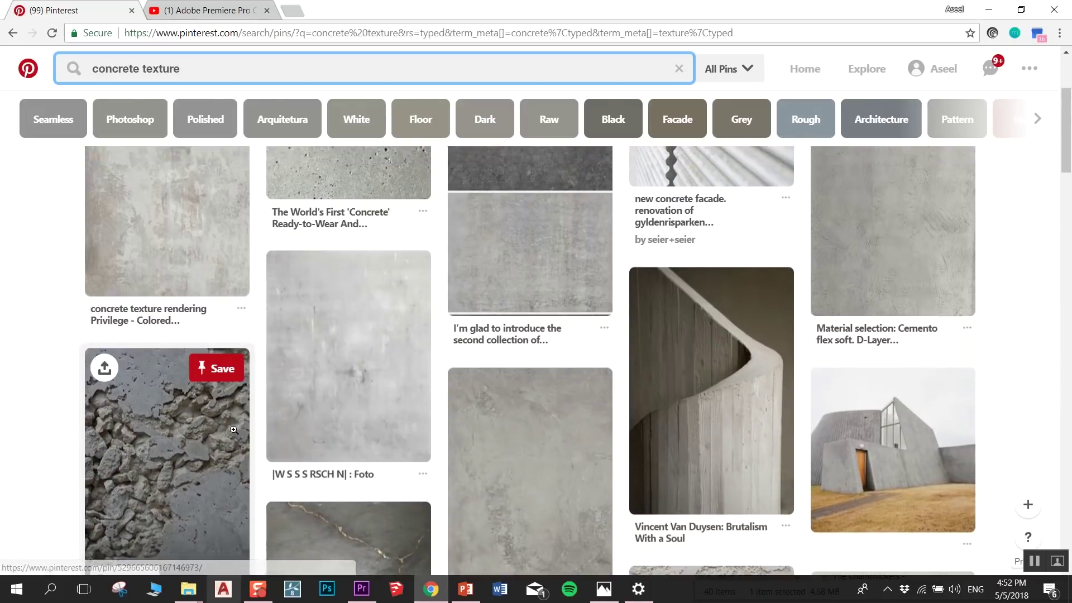
scroll(234, 430, up, 3)
scroll(234, 430, down, 5)
scroll(291, 475, down, 2)
scroll(811, 484, down, 2)
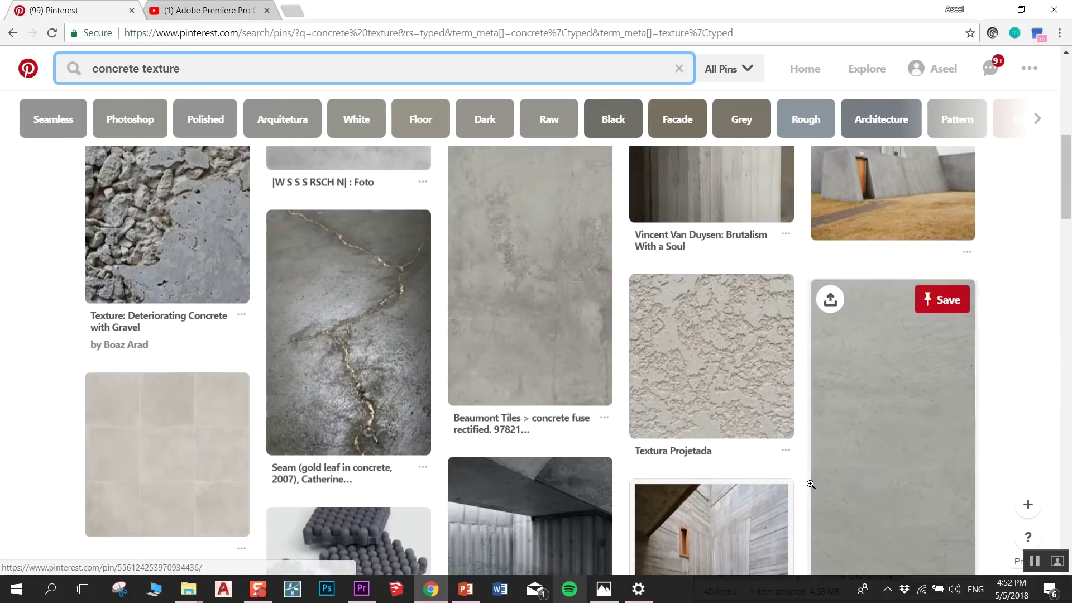
scroll(710, 502, up, 4)
scroll(291, 307, up, 5)
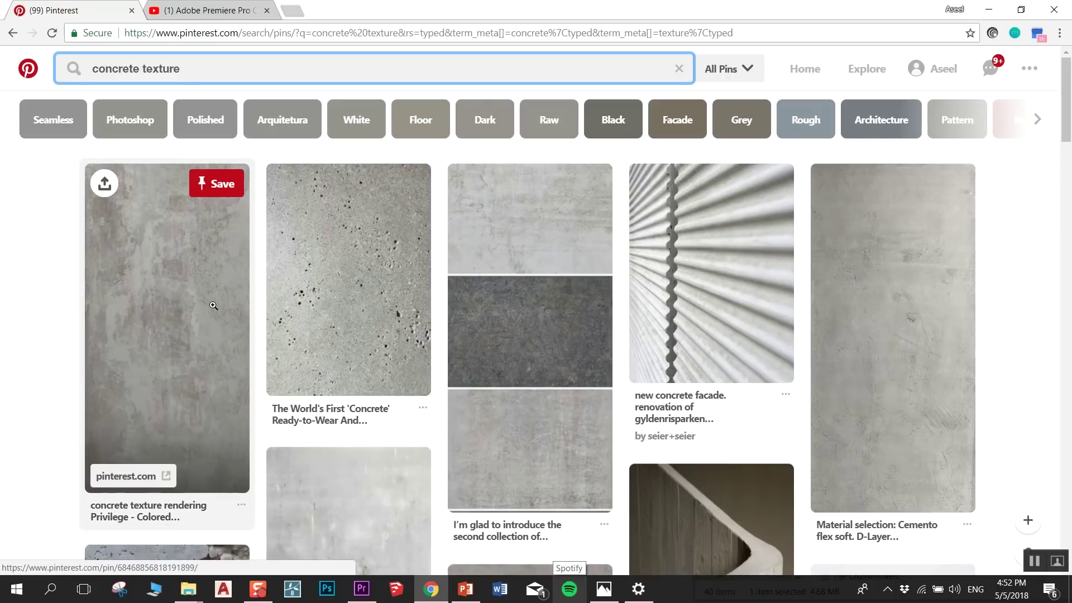
- Open the first grey concrete pin and copy its image
click(214, 306)
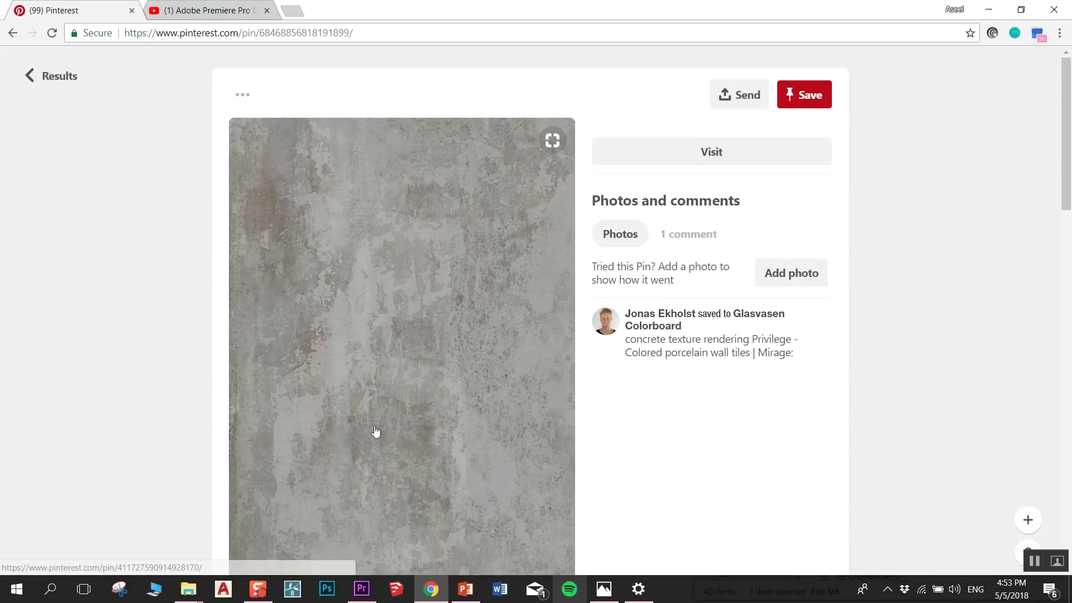
right_click(397, 266)
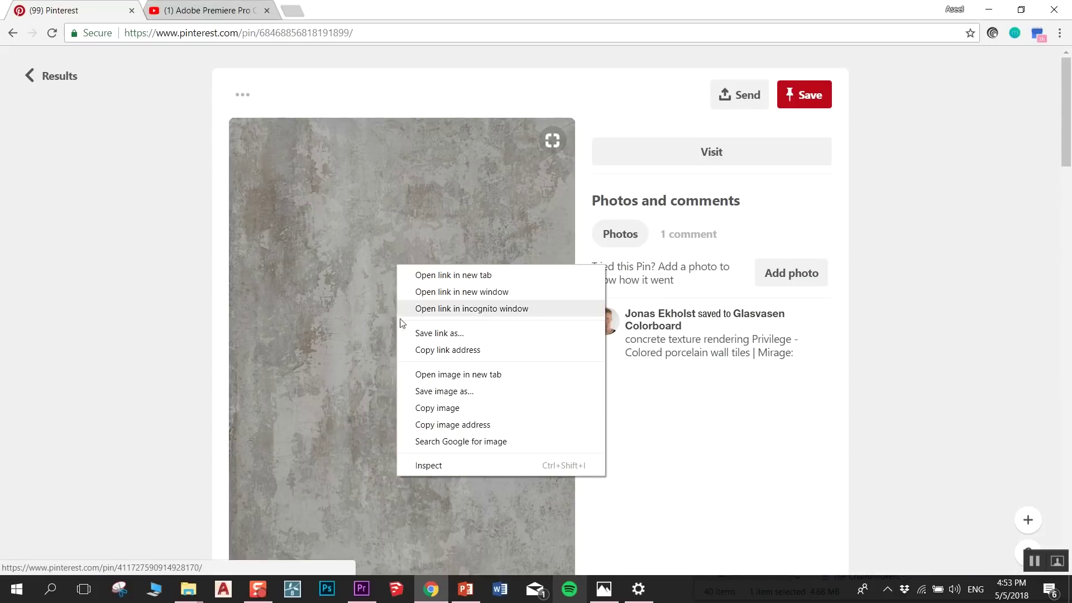
click(431, 408)
click(465, 589)
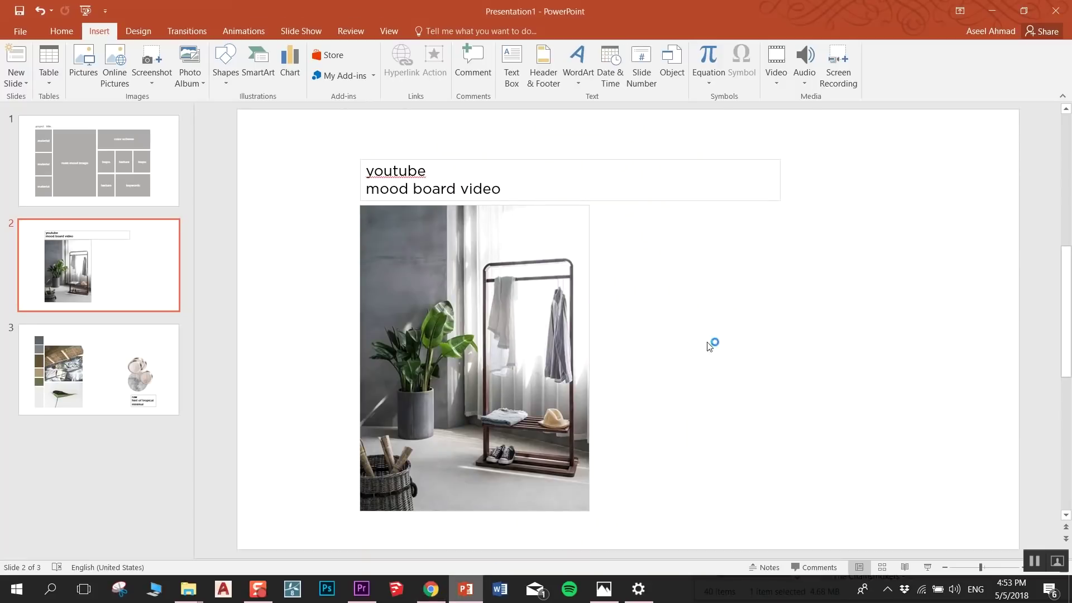
- Paste the concrete texture as a picture and size it into a tall column right of the rack photo
right_click(758, 321)
click(810, 343)
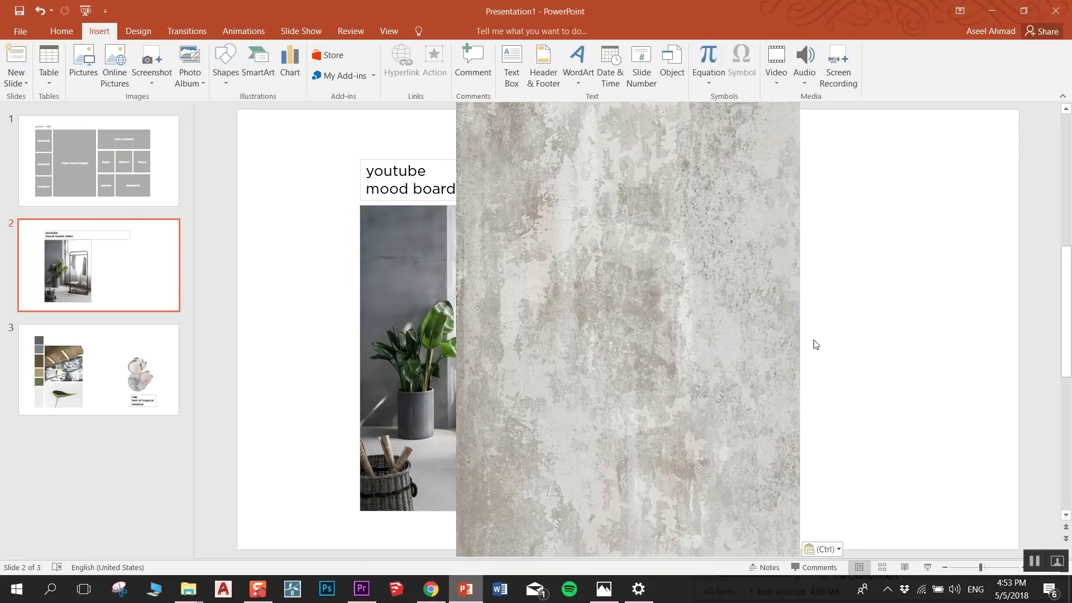
drag(726, 230, 818, 246)
mouse_move(896, 137)
mouse_down()
mouse_move(747, 427)
mouse_move(799, 190)
mouse_up()
drag(688, 446, 697, 462)
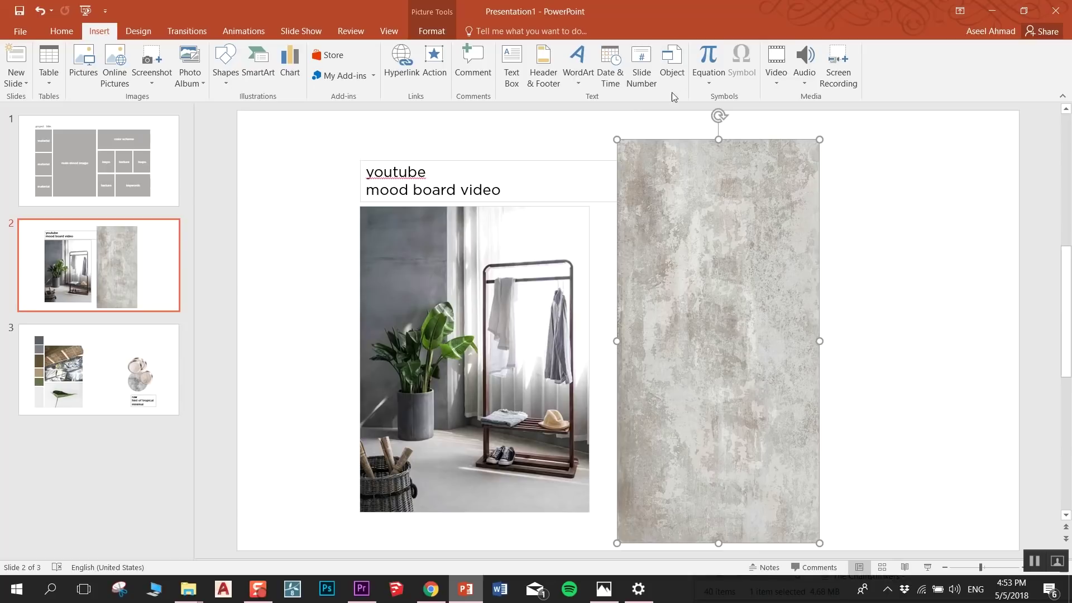
click(435, 33)
- Crop the concrete texture to an oval and trim its top into a circle
click(924, 81)
mouse_move(956, 115)
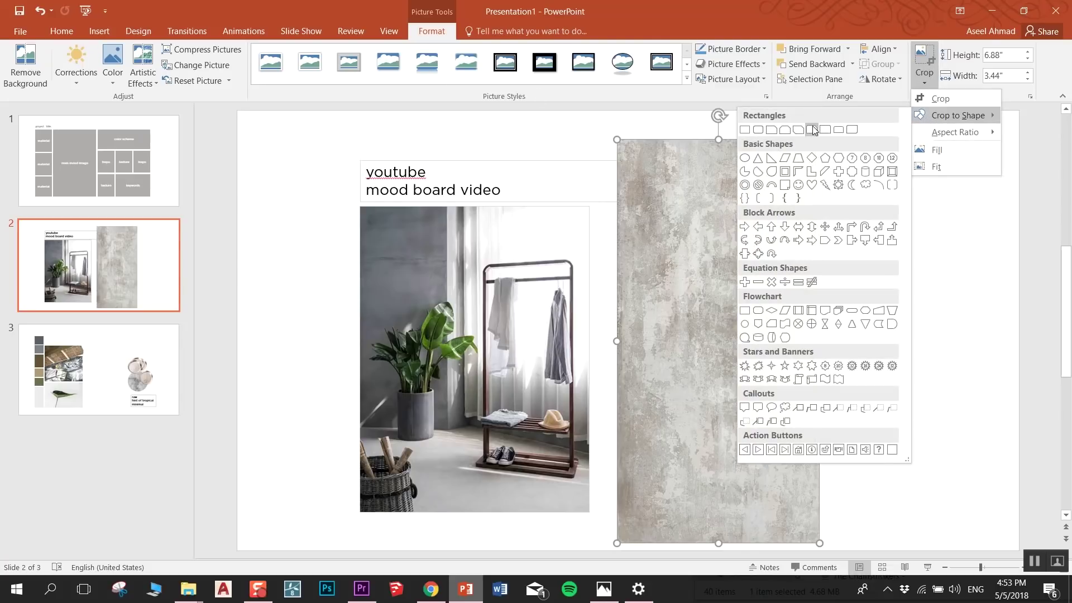
click(743, 158)
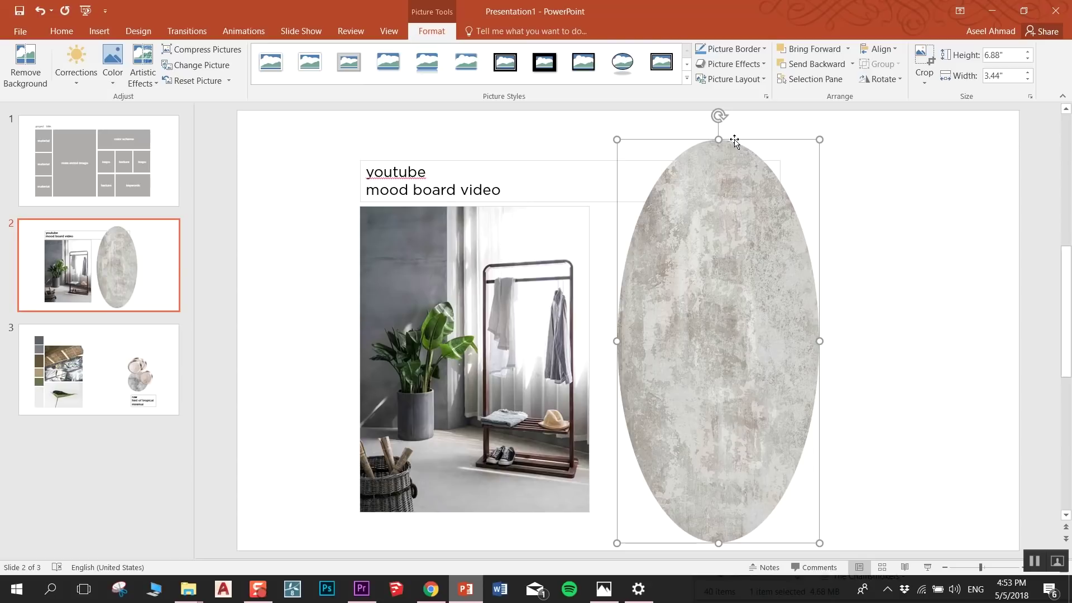
click(924, 62)
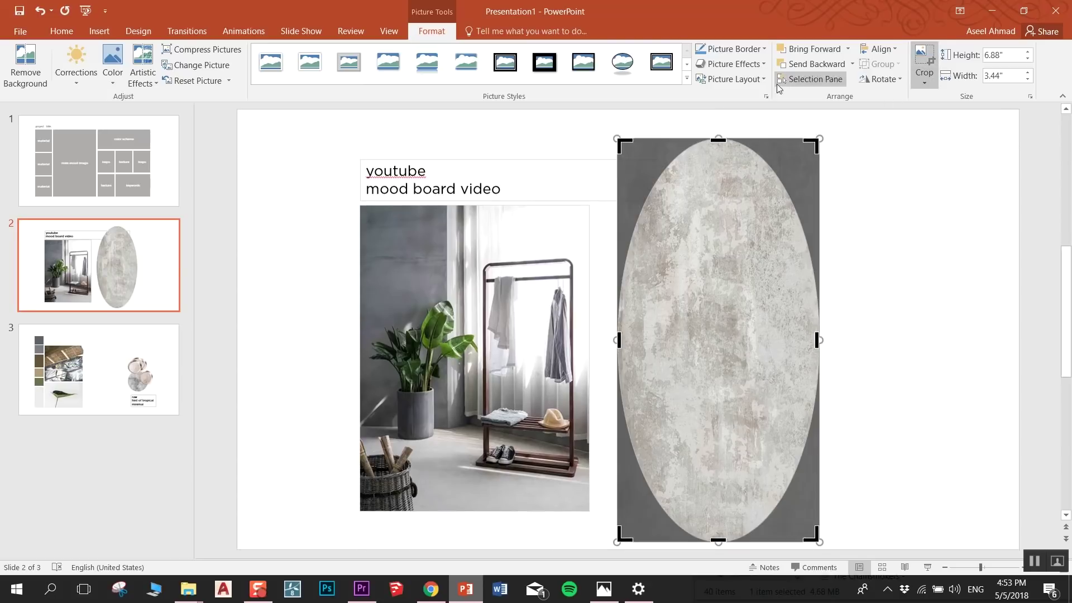
mouse_move(714, 137)
mouse_down()
mouse_move(704, 360)
mouse_move(705, 347)
mouse_up()
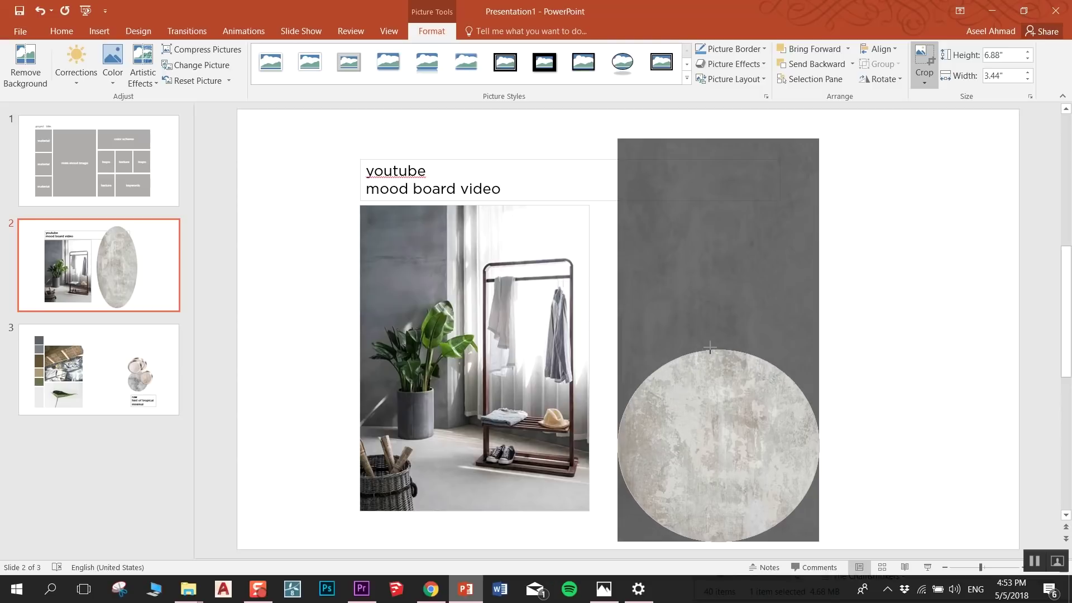
click(876, 389)
- Shrink the concrete circle to about half size over the photo's lower-right corner
click(679, 506)
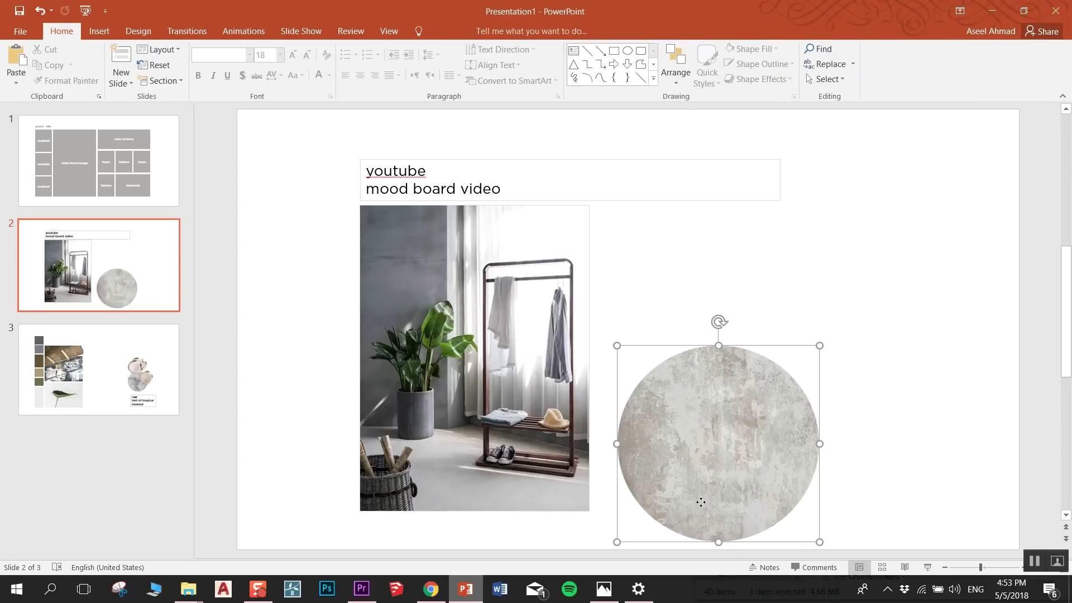
drag(819, 346, 711, 439)
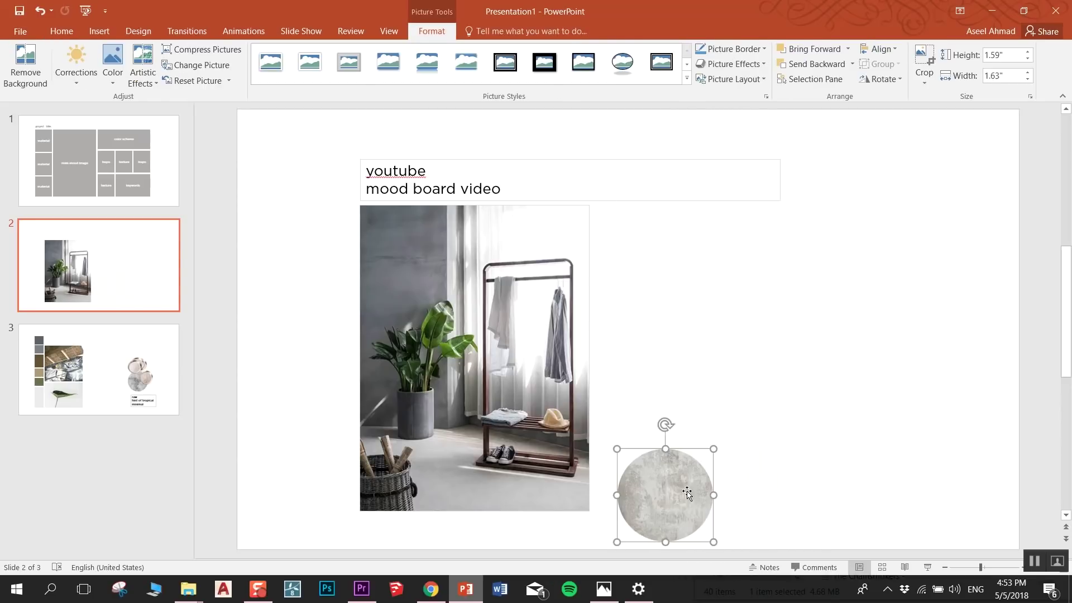
drag(687, 503, 609, 445)
click(345, 509)
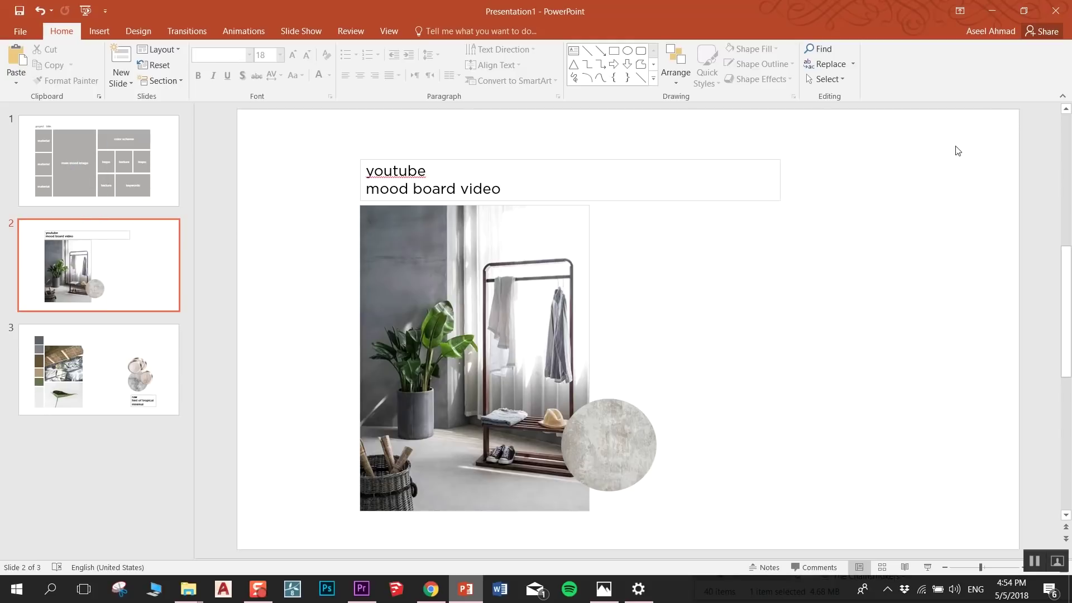
click(124, 34)
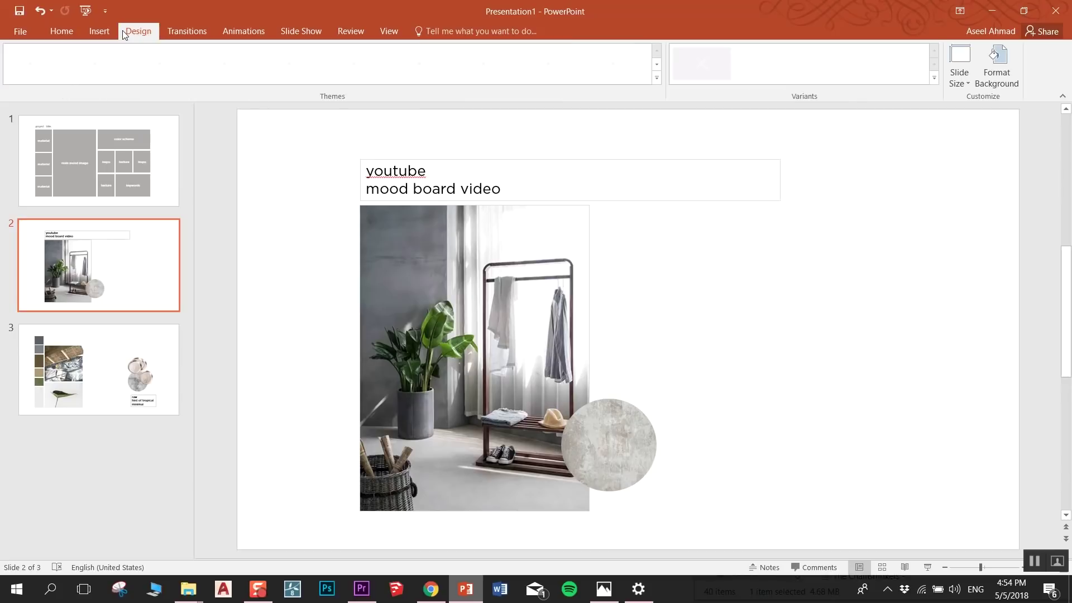
click(969, 84)
click(973, 156)
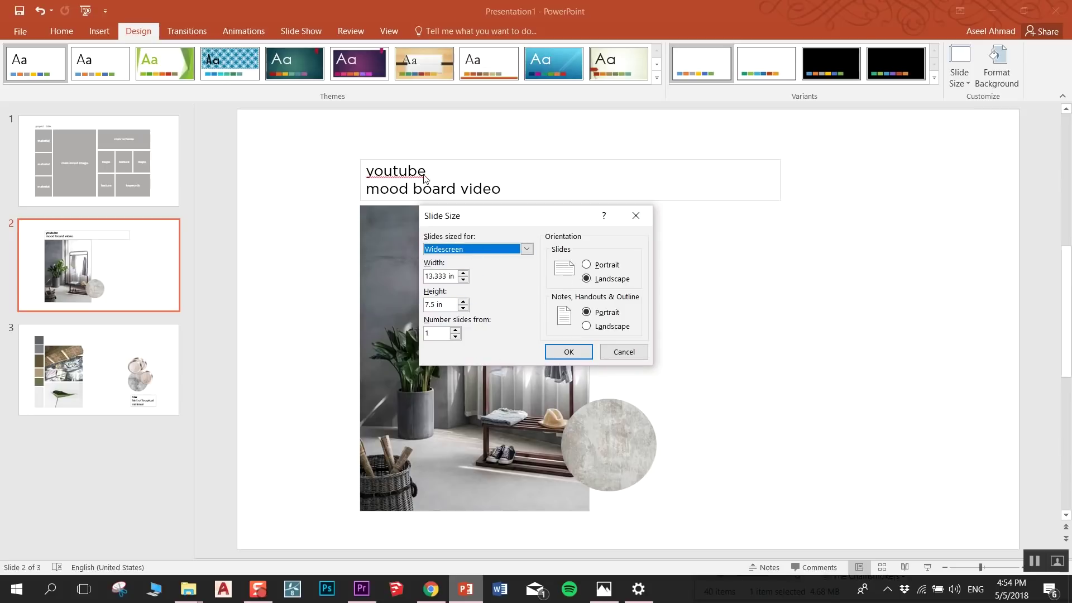
click(625, 352)
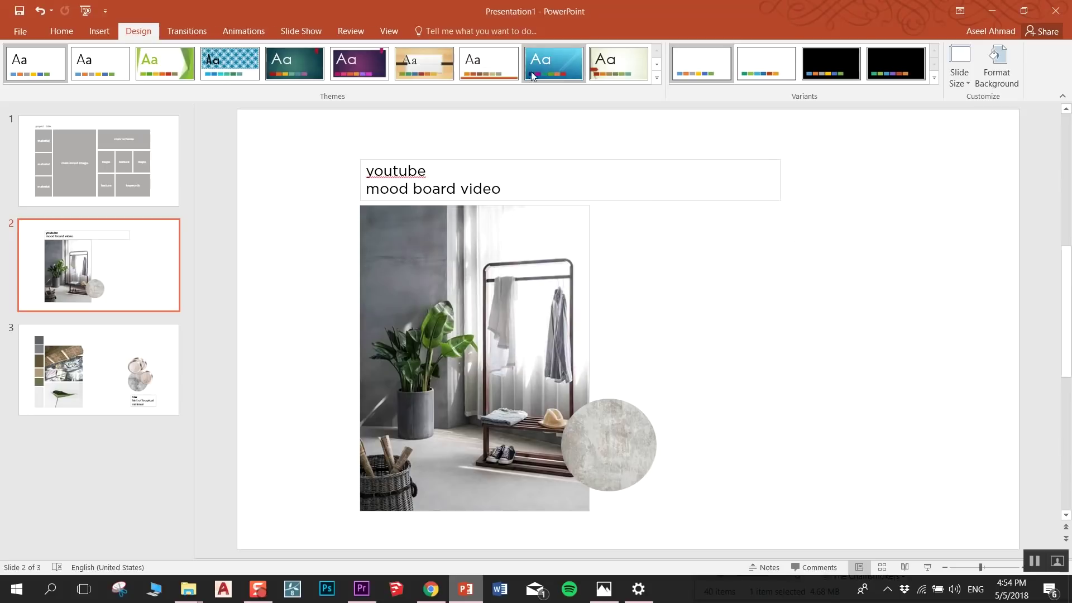
click(59, 32)
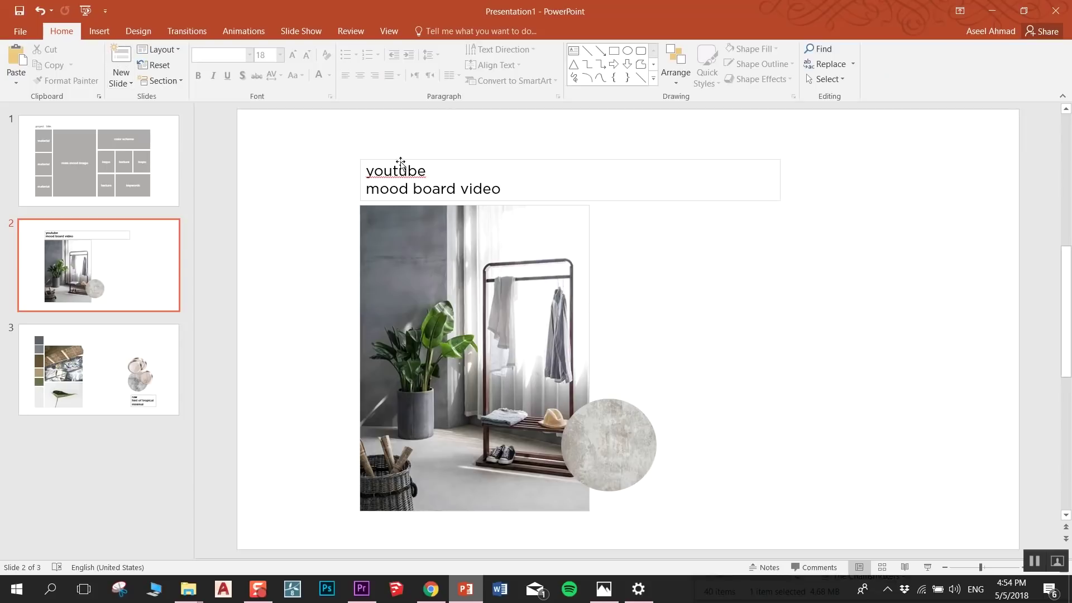
- On slide 3, select the copper coins picture inside the group and copy it
click(623, 455)
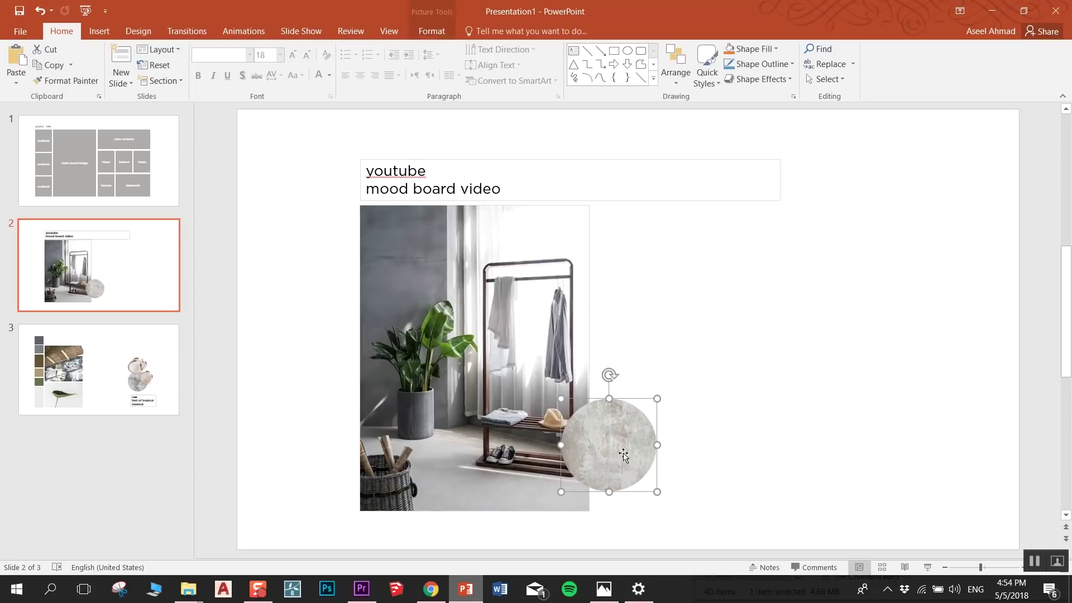
click(715, 446)
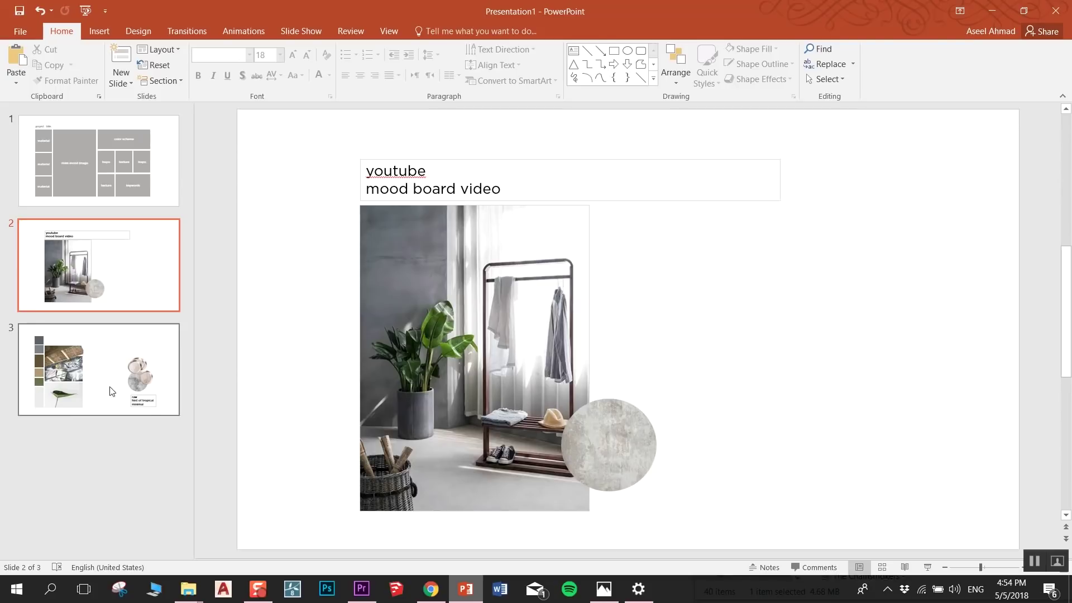
click(139, 352)
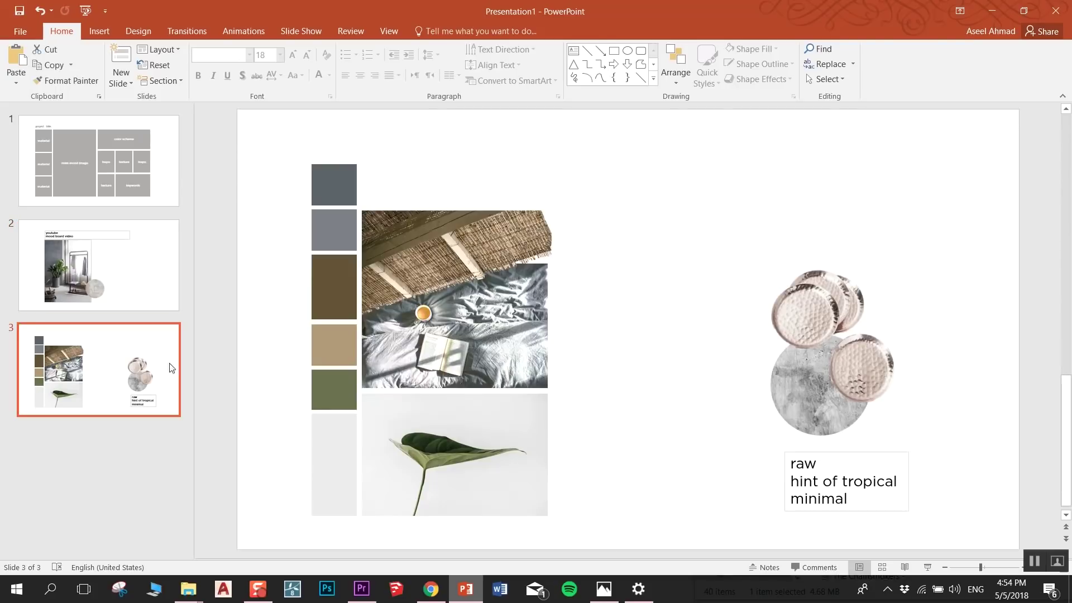
click(840, 324)
click(1033, 347)
click(905, 354)
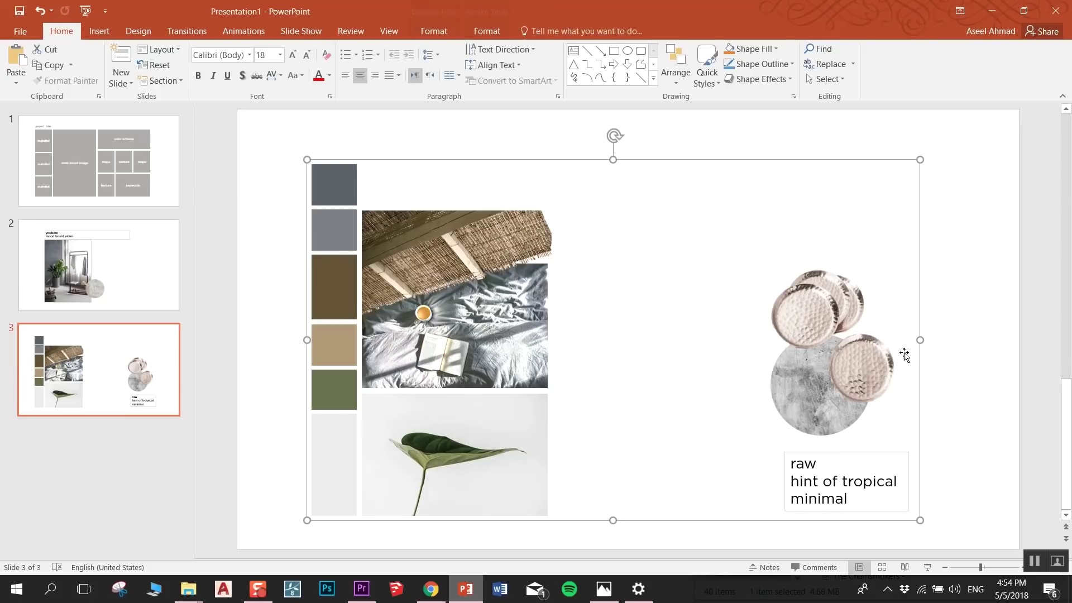
double_click(860, 355)
key(ctrl+z)
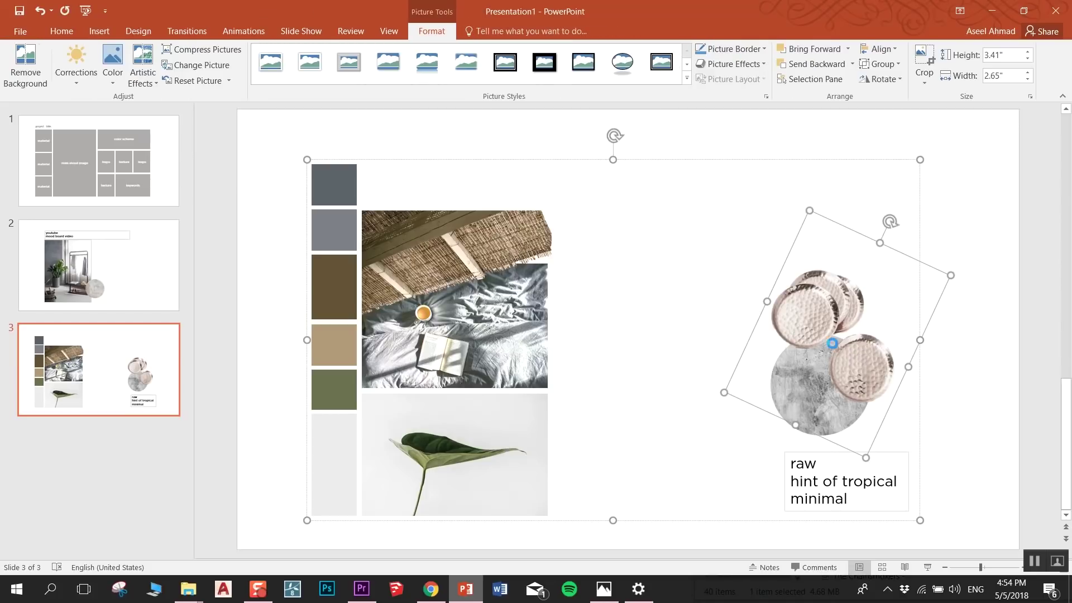
- Paste the coins onto slide 2, shrink them and set them on the grey circle
click(90, 254)
key(ctrl+v)
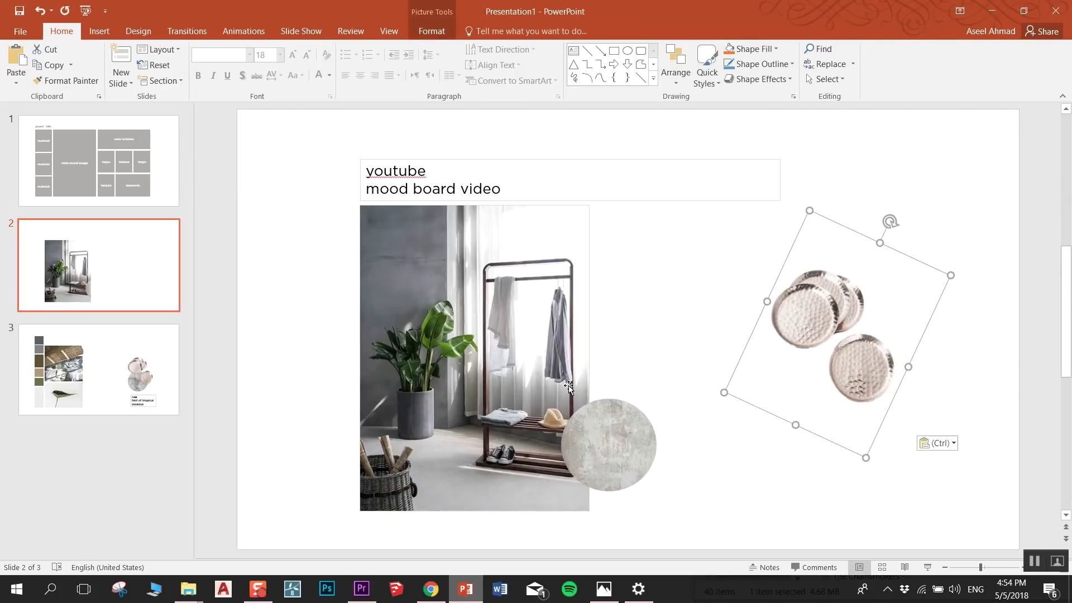
mouse_move(873, 343)
mouse_down()
mouse_move(690, 329)
mouse_move(700, 330)
mouse_up()
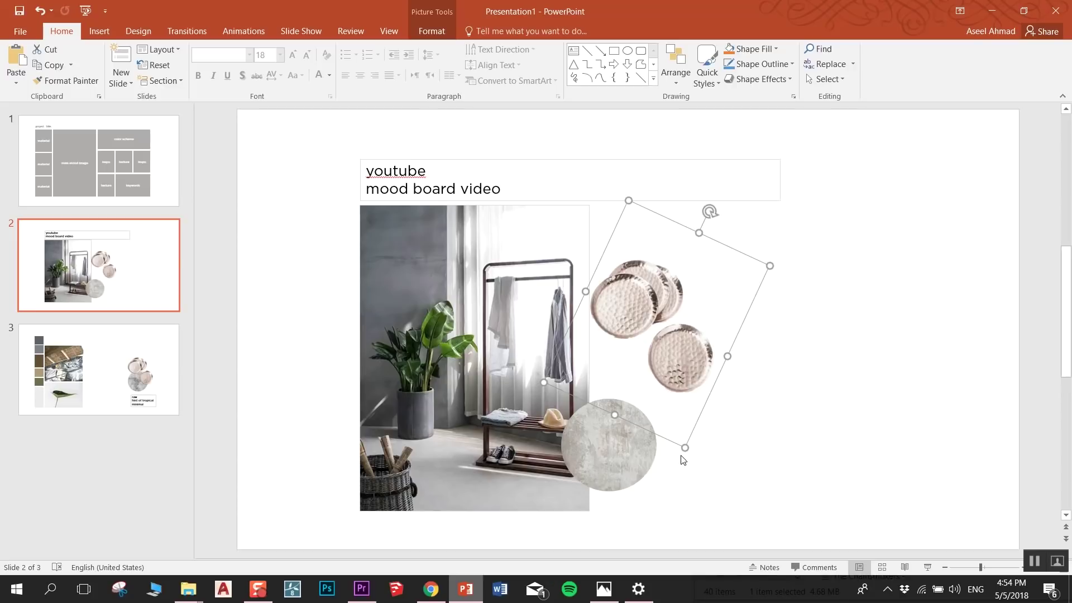
mouse_move(682, 449)
mouse_down()
mouse_move(663, 342)
mouse_move(658, 427)
mouse_up()
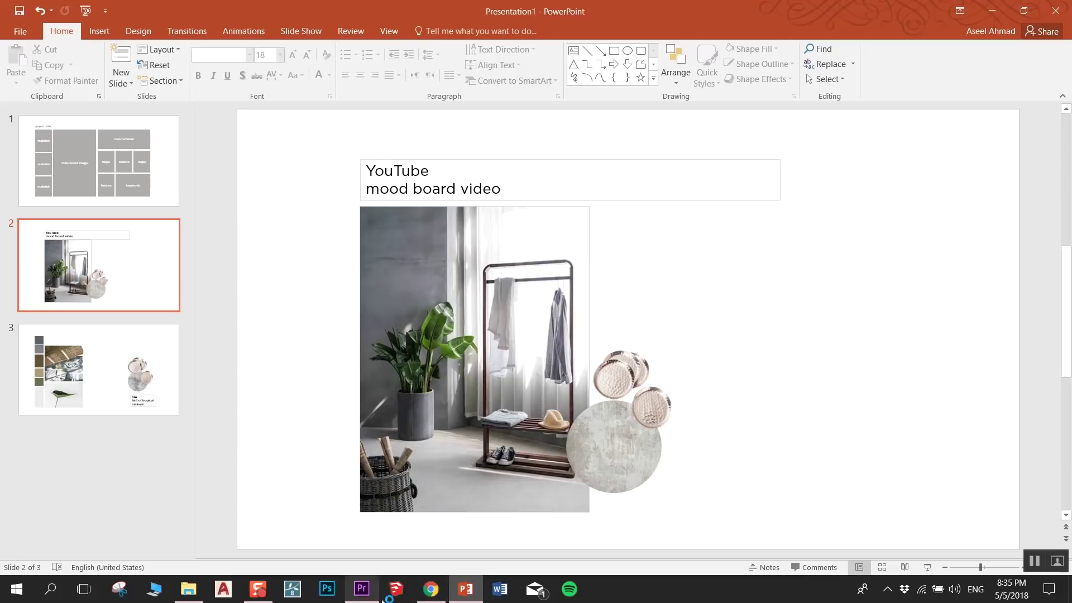
- Copy the cane seating collage image from the top of the Pinterest pin
click(441, 596)
scroll(445, 289, up, 4)
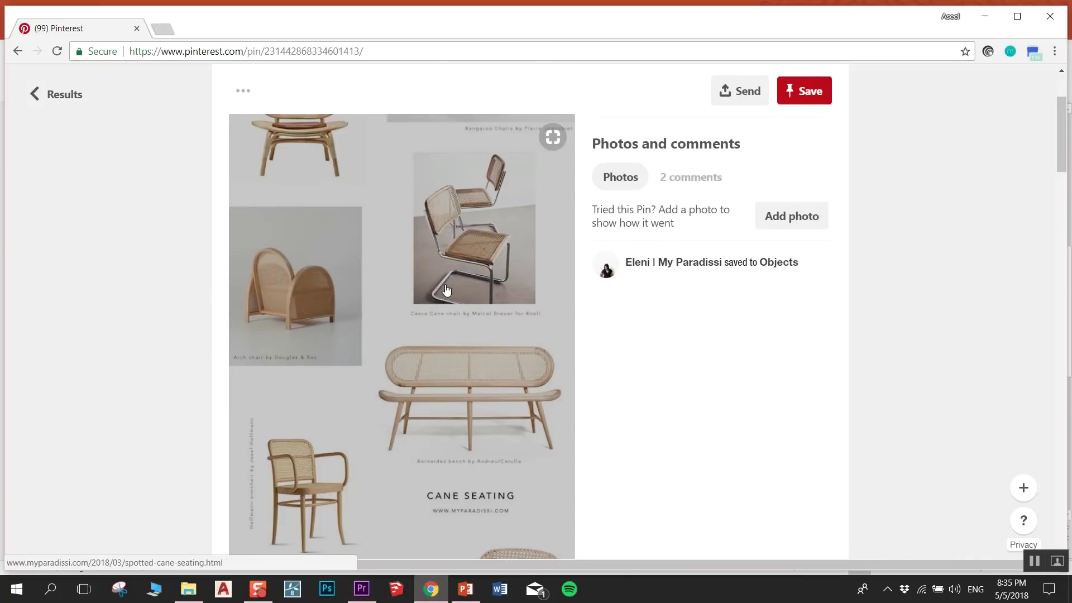
scroll(410, 278, up, 2)
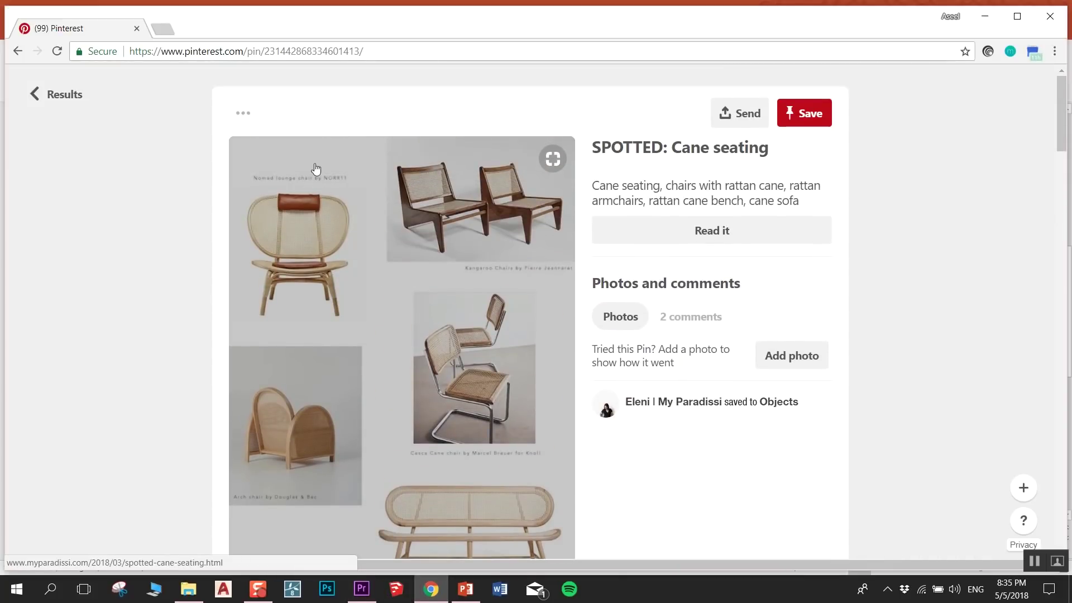
right_click(370, 255)
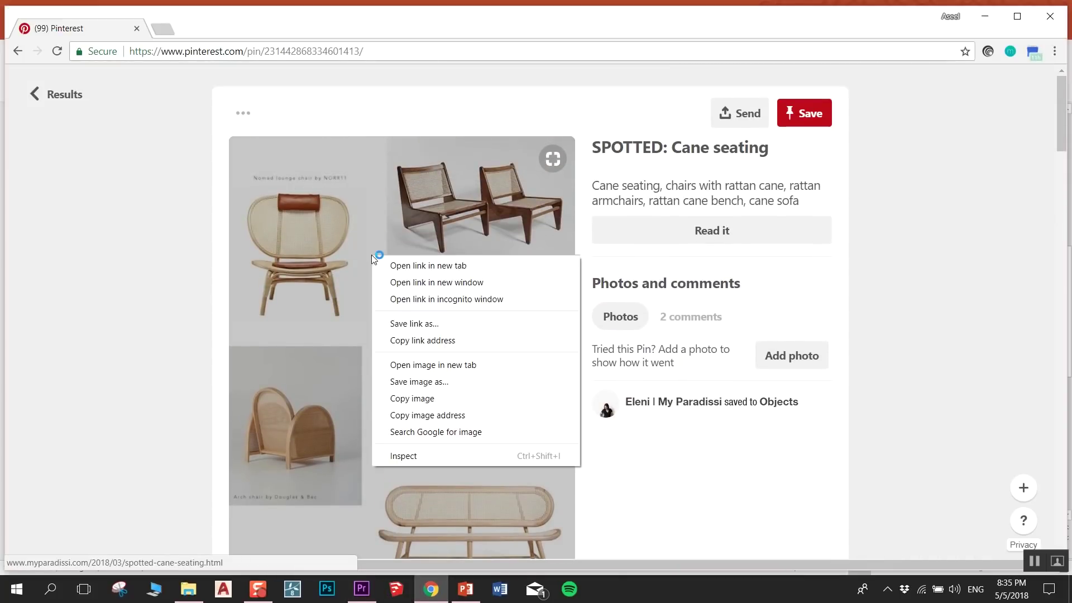
click(415, 398)
- Paste the cane chair collage onto slide 2 and reposition it
key(alt+Tab)
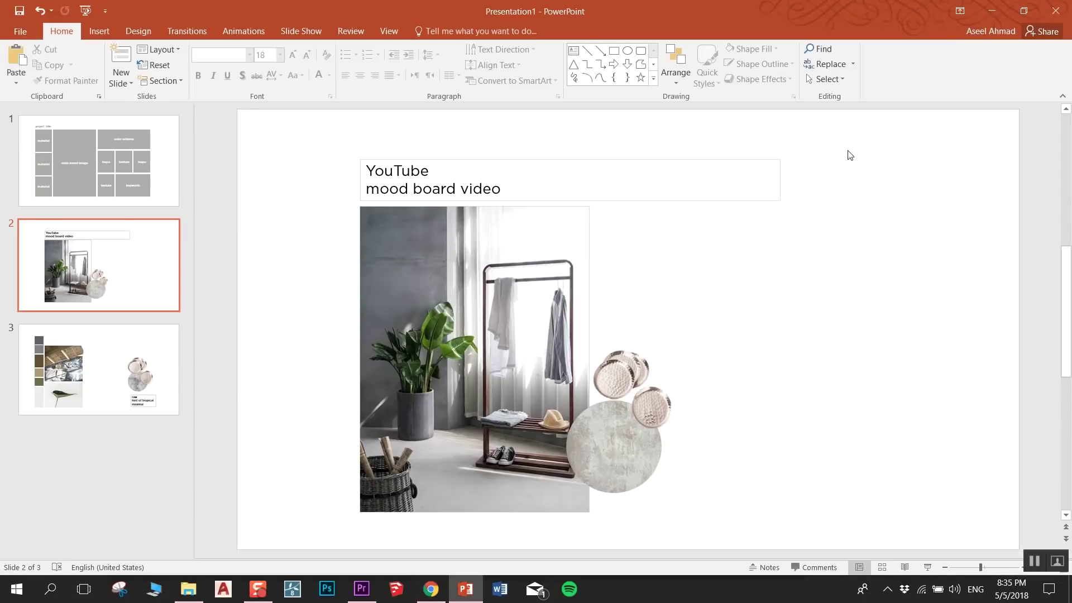
right_click(812, 315)
click(829, 330)
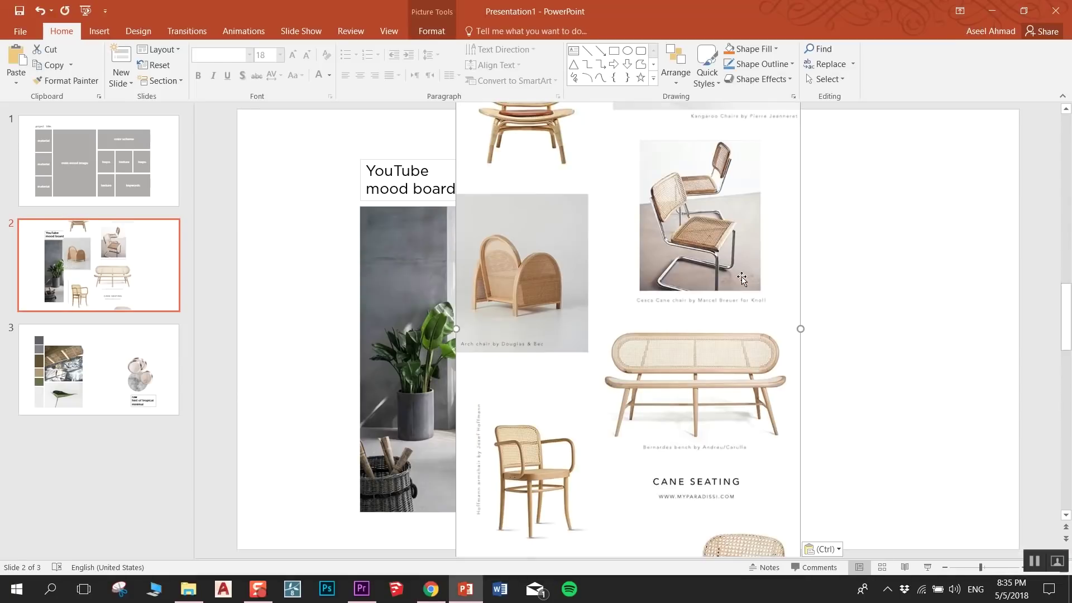
drag(708, 153, 708, 264)
drag(627, 347, 641, 229)
mouse_move(661, 343)
mouse_down()
mouse_move(672, 241)
mouse_move(700, 178)
mouse_up()
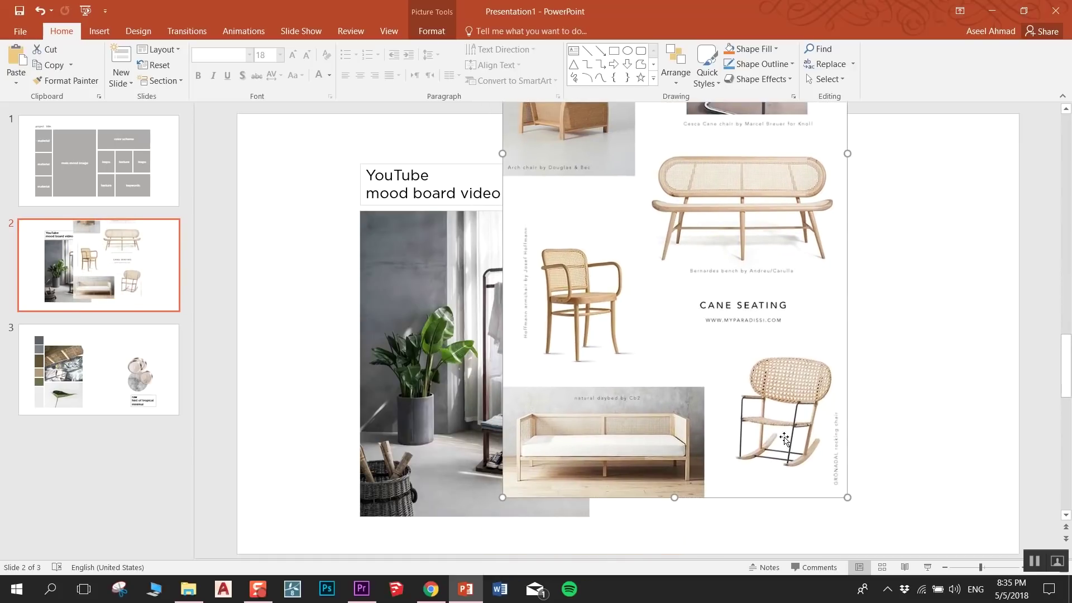
- Try cropping off the bottom of the collage, then undo that crop
right_click(755, 445)
click(796, 480)
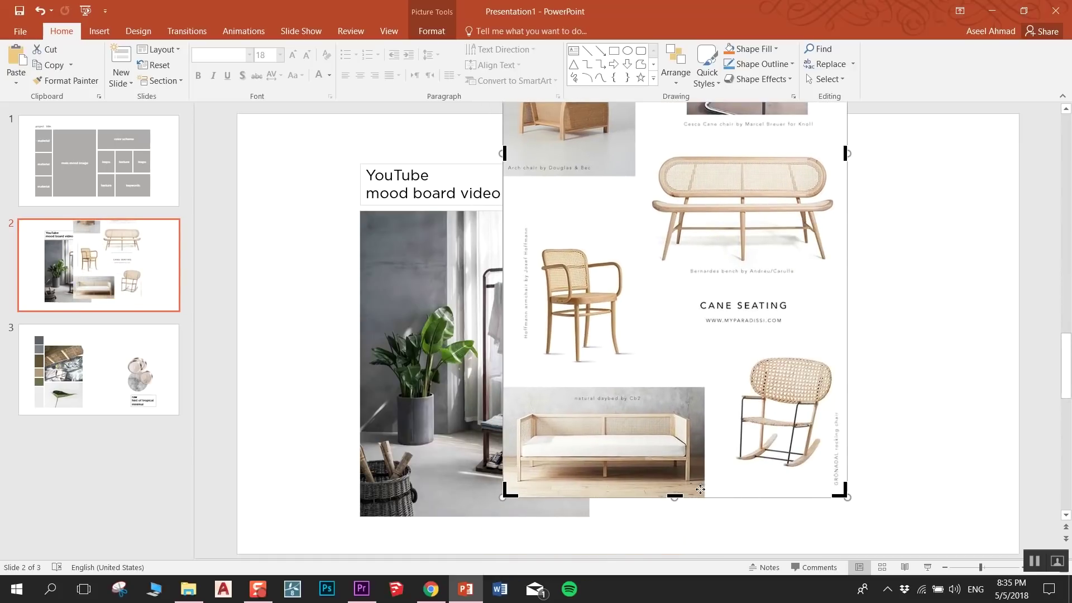
drag(678, 496, 681, 144)
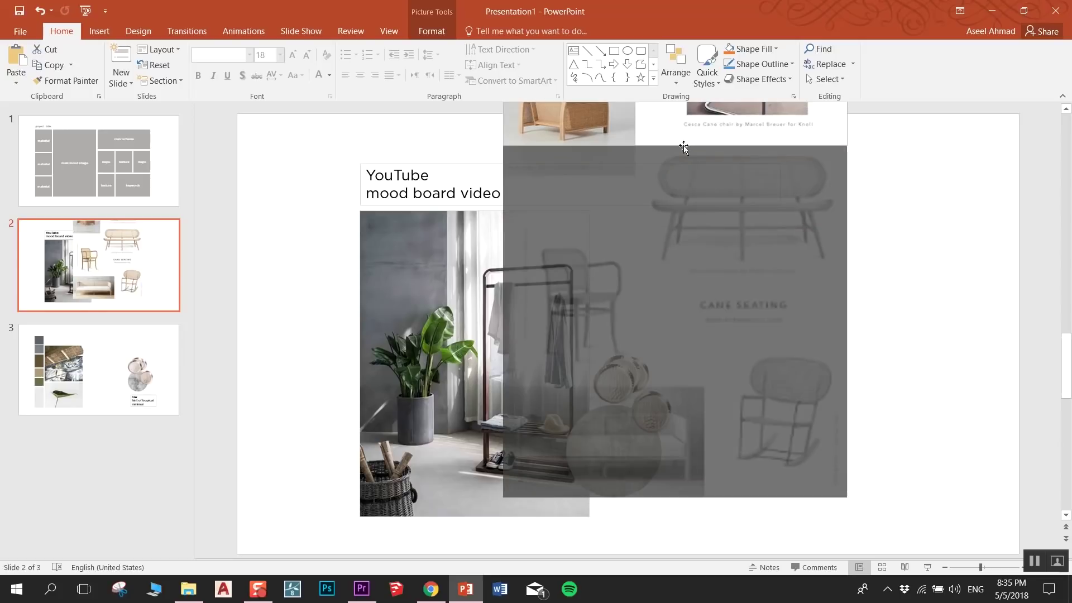
click(796, 185)
key(ctrl+z)
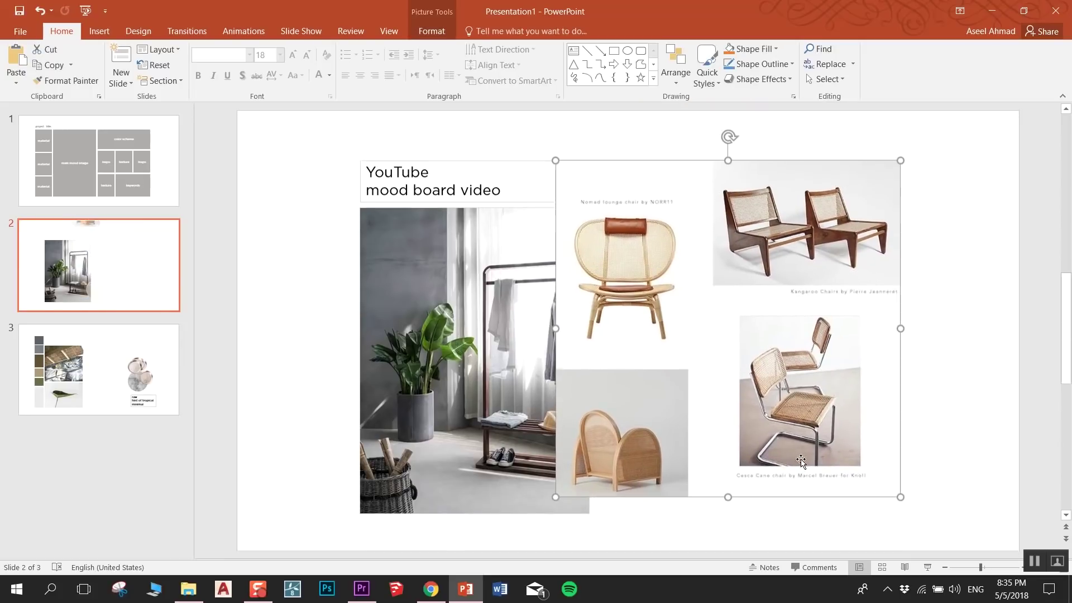
- Crop the collage's bottom, right side and top down to the single lounge chair
right_click(801, 433)
click(842, 469)
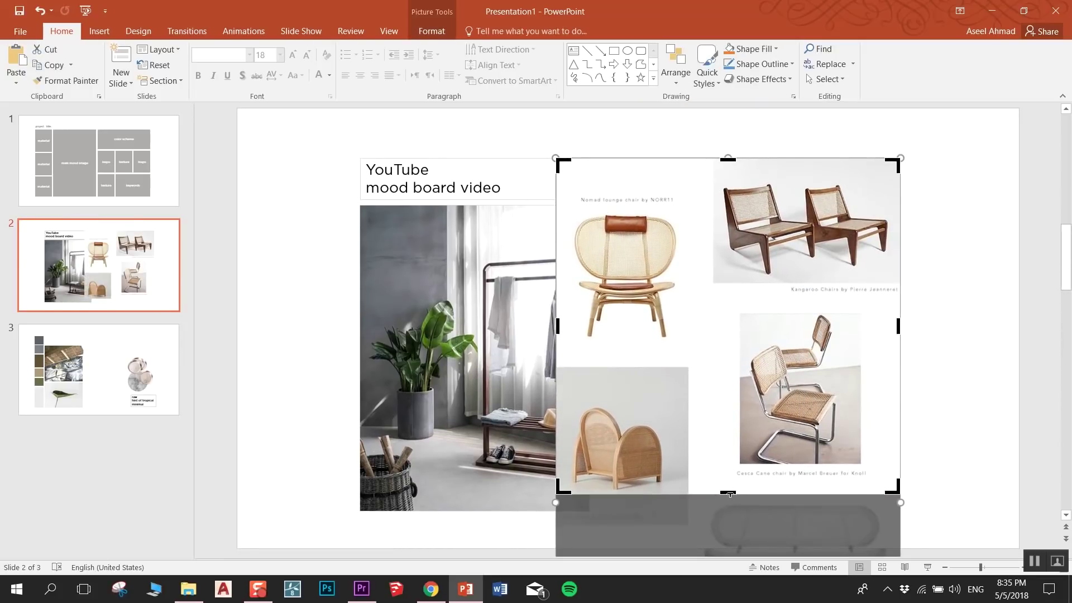
drag(730, 494, 720, 352)
drag(899, 248, 674, 242)
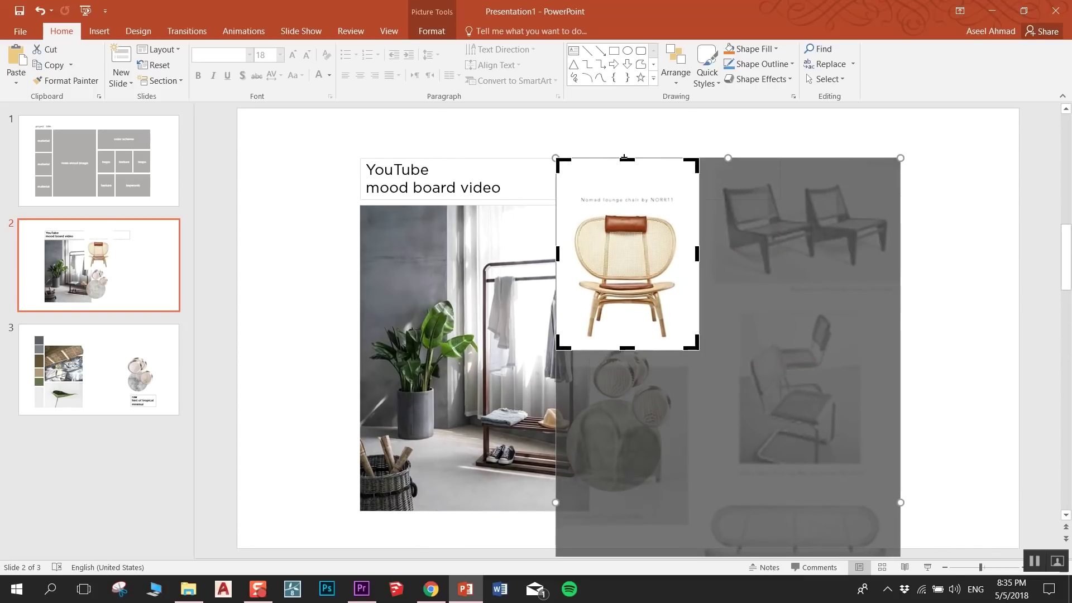
mouse_move(630, 158)
mouse_down()
mouse_move(635, 201)
mouse_move(832, 268)
mouse_up()
click(646, 192)
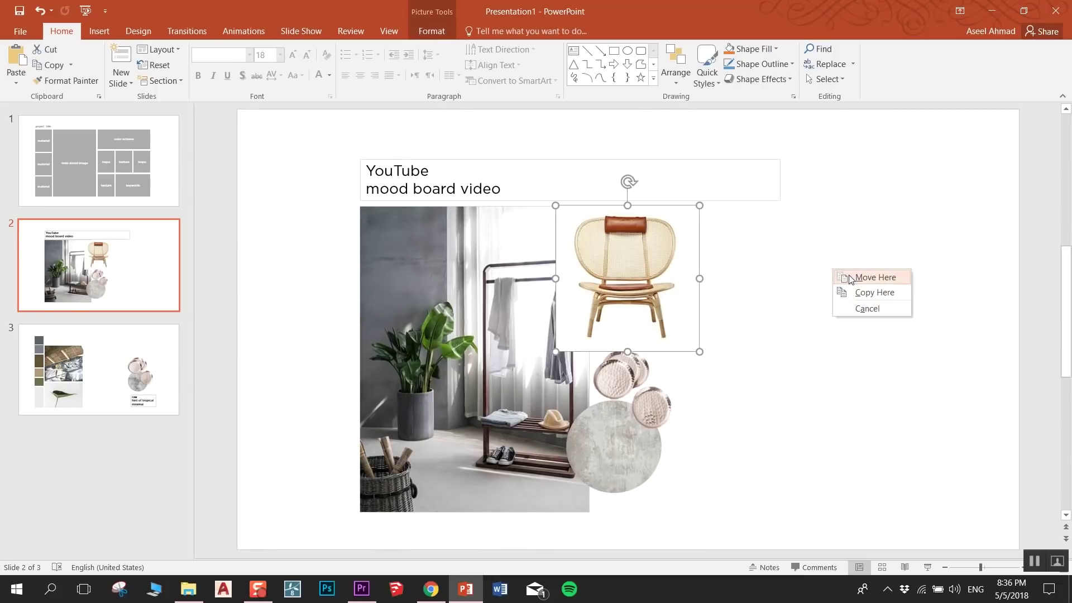
key(Escape)
- Position the cropped lounge chair over the clothes-rack photo
drag(605, 307, 393, 404)
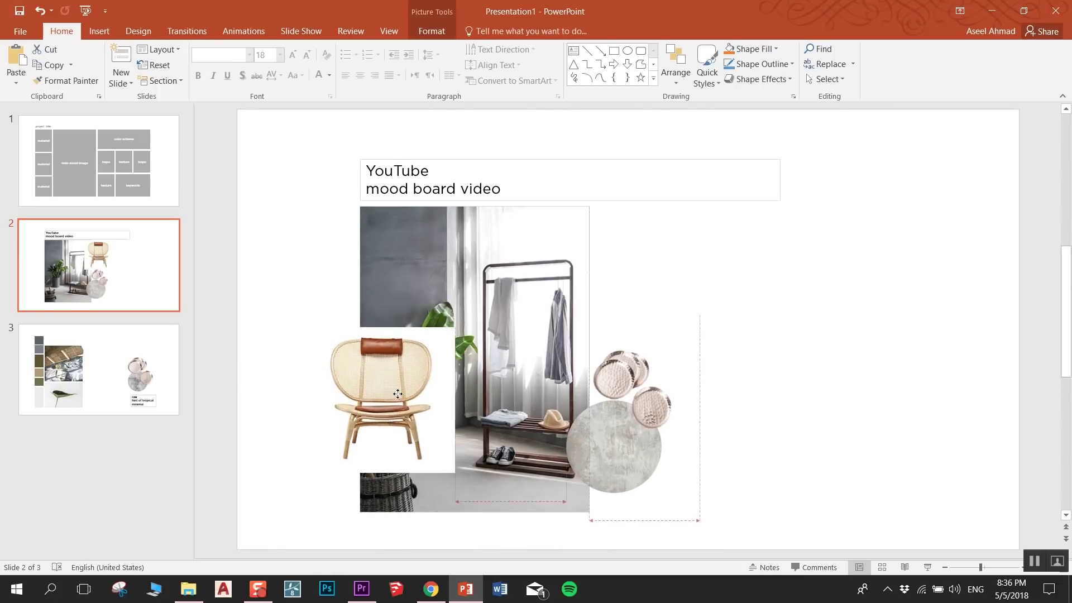
drag(392, 404, 453, 373)
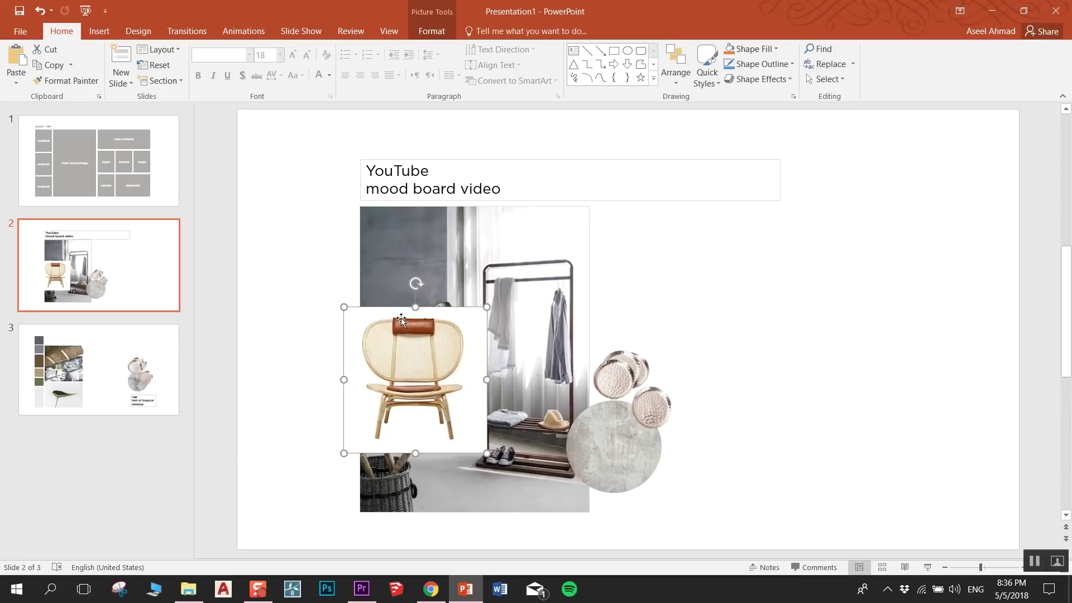
drag(406, 377, 699, 286)
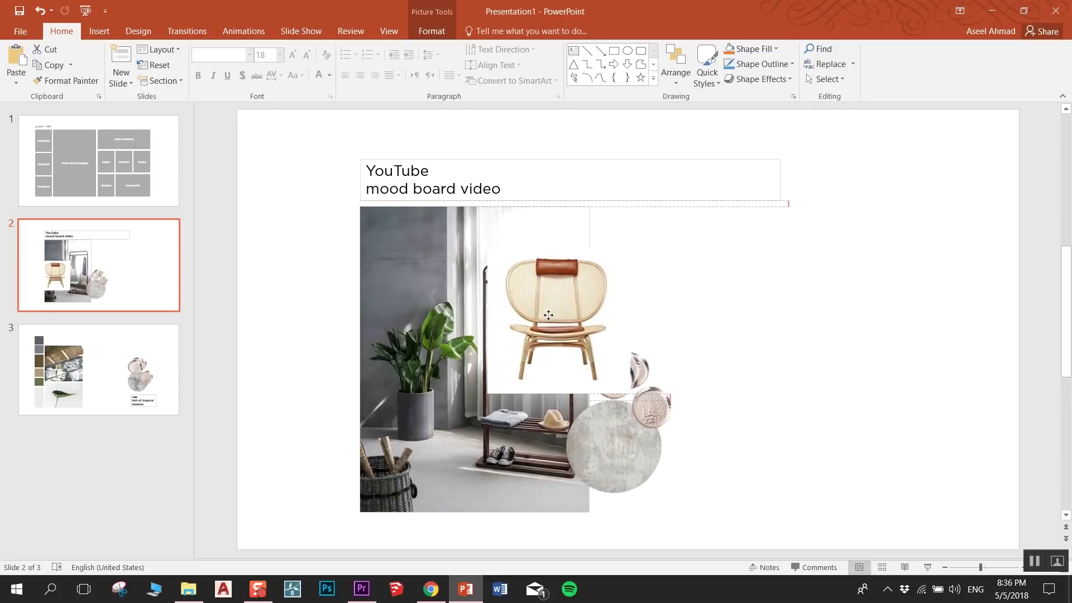
drag(699, 286, 531, 317)
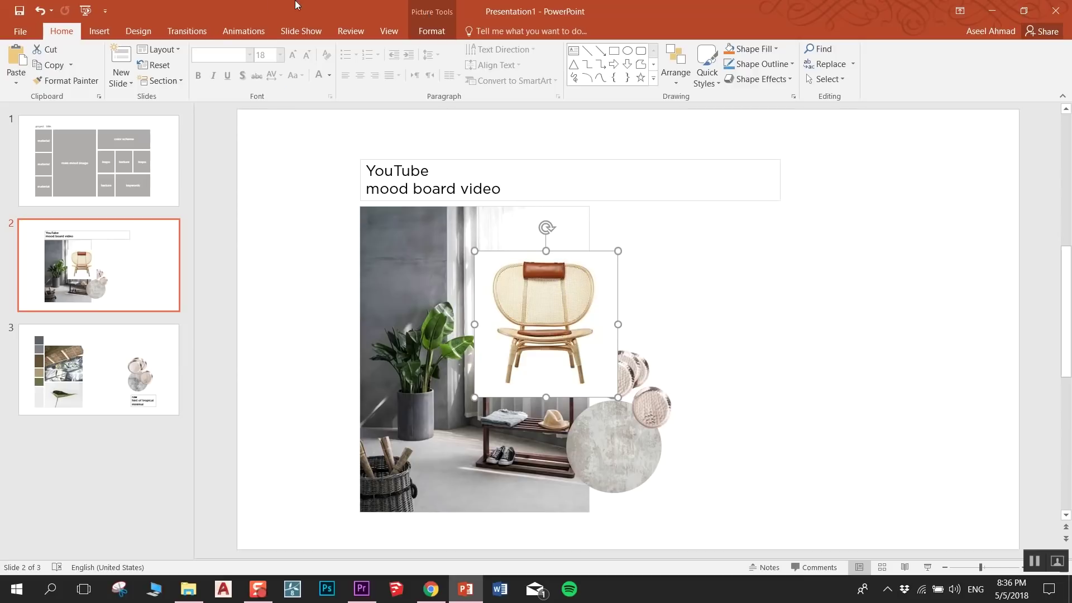
click(416, 31)
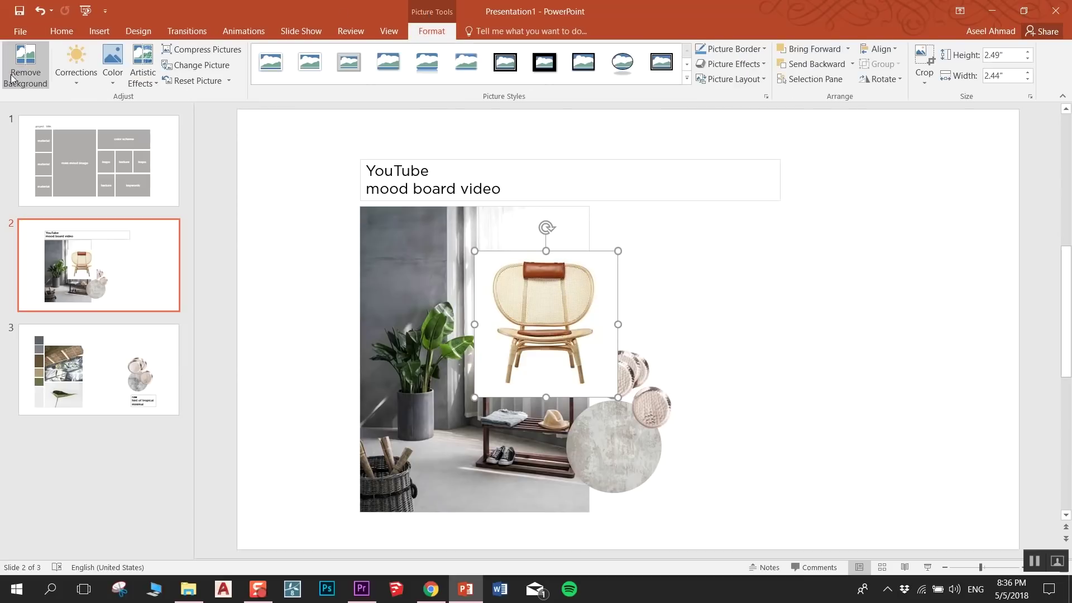
- Remove the chair picture's background, keeping the headrest and legs
click(16, 67)
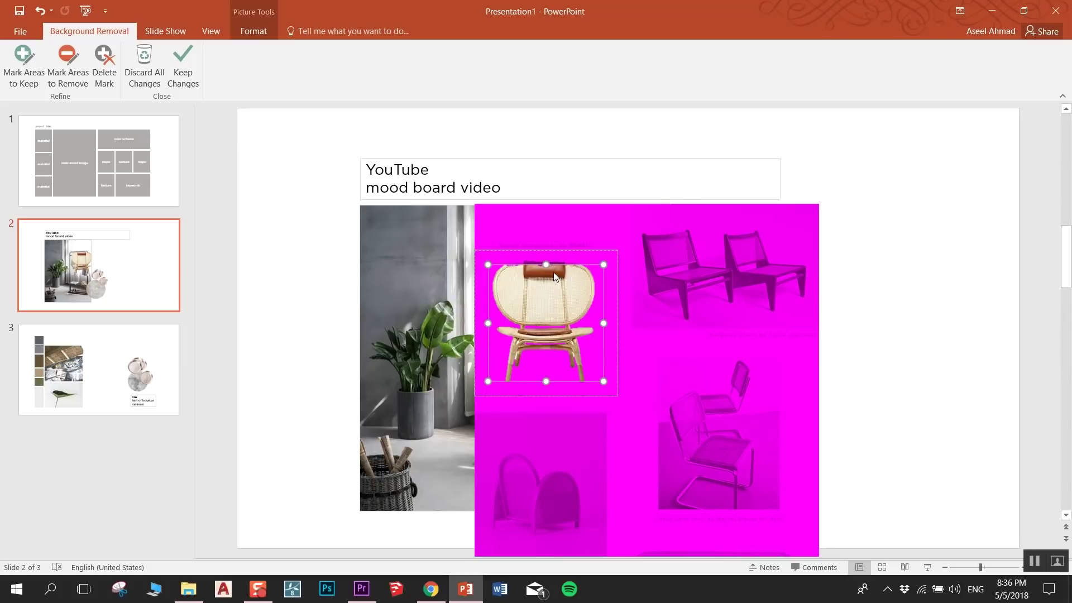
drag(545, 264, 545, 253)
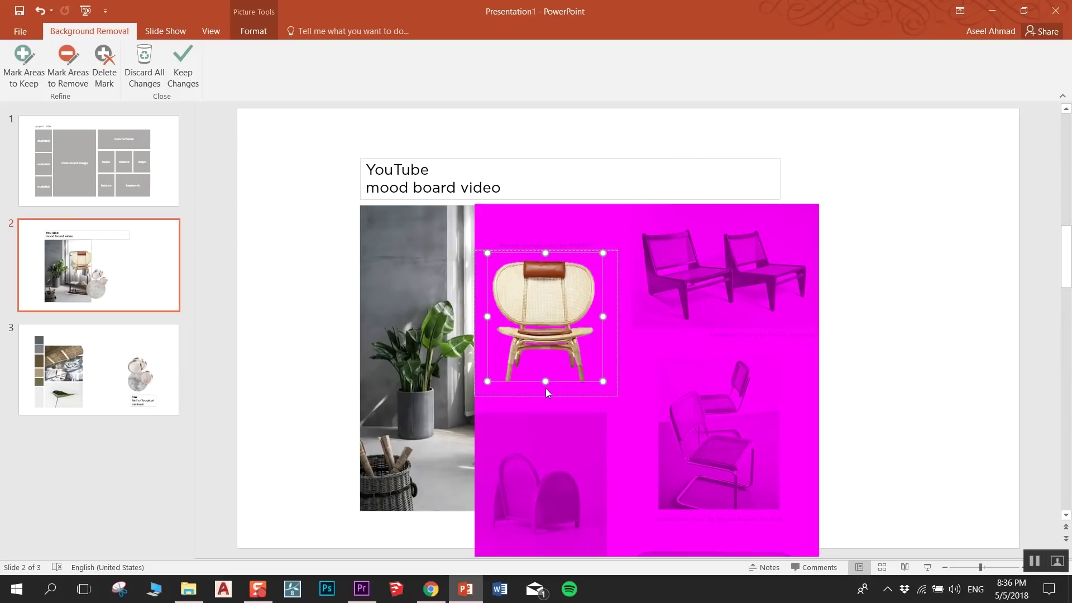
drag(544, 381, 545, 389)
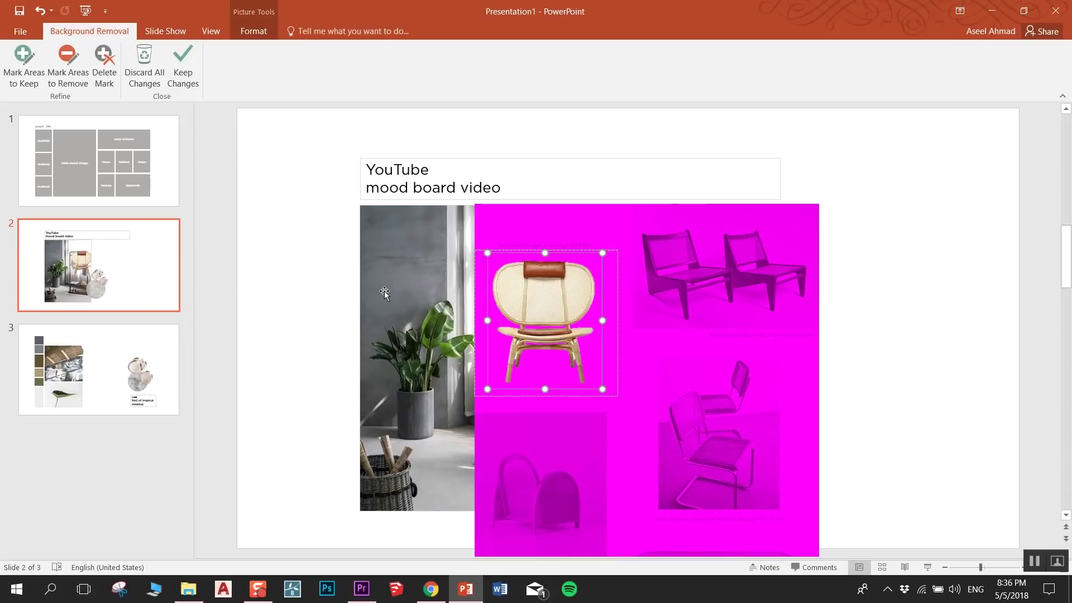
click(463, 155)
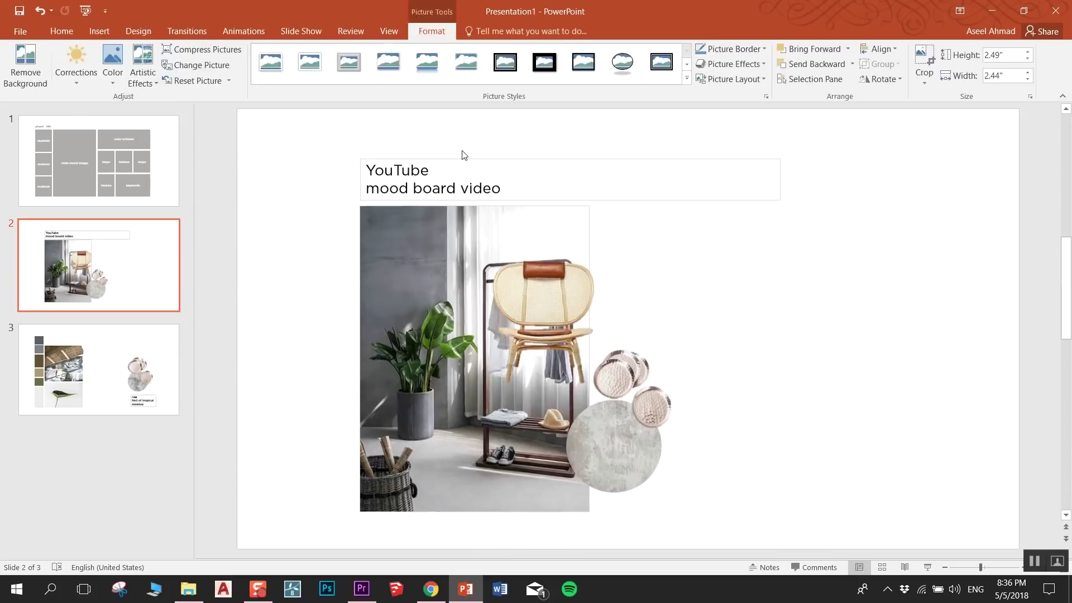
- Move the chair cutout over the lower-left edge of the rack photo
mouse_move(553, 275)
mouse_down()
mouse_move(360, 389)
mouse_move(667, 220)
mouse_up()
mouse_move(705, 295)
mouse_down()
mouse_move(403, 433)
mouse_move(772, 313)
mouse_up()
mouse_move(713, 269)
mouse_down()
mouse_move(445, 385)
mouse_move(369, 391)
mouse_up()
- Search Pinterest for 'log of wood'
click(431, 589)
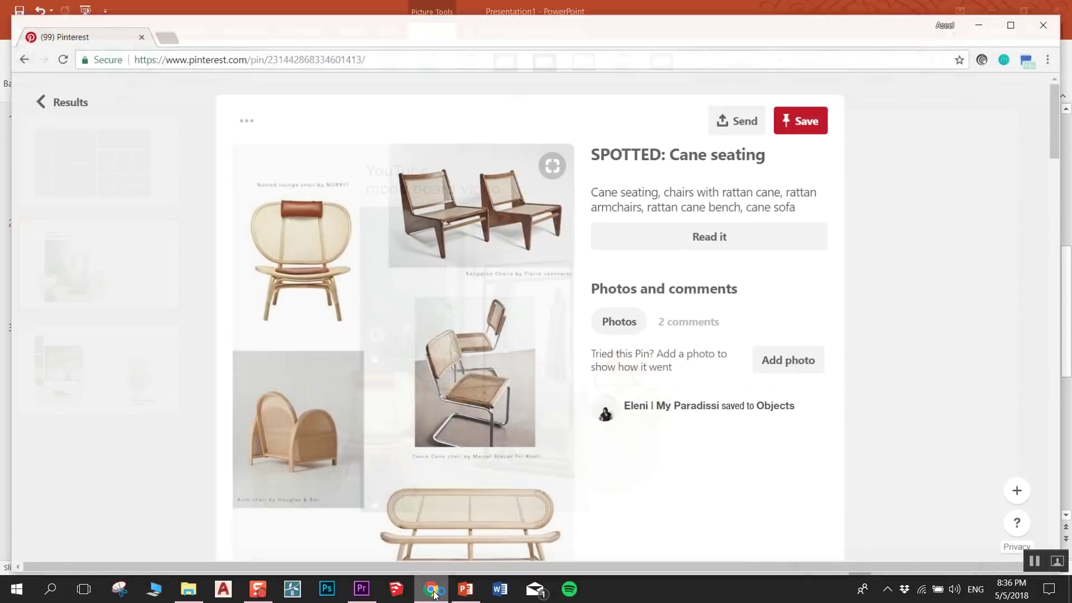
key(alt+Left)
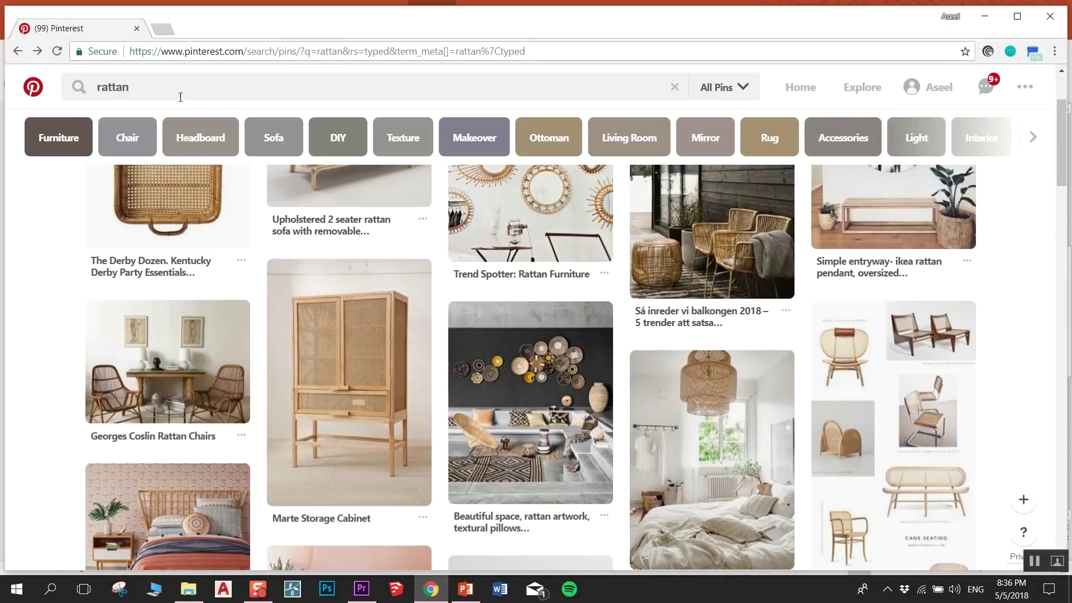
click(181, 97)
text(lo)
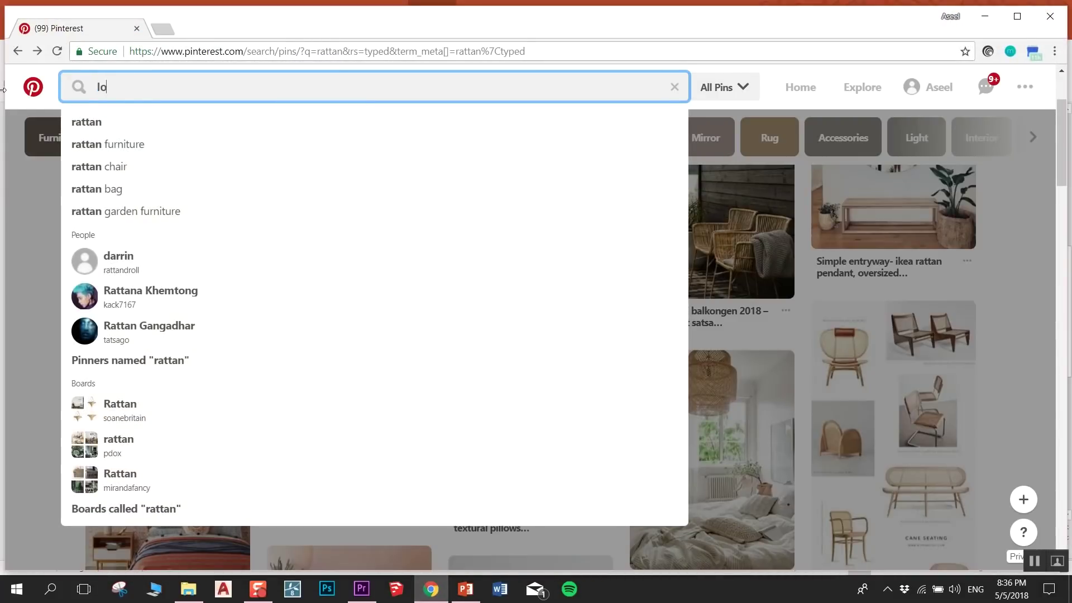
text(g of w)
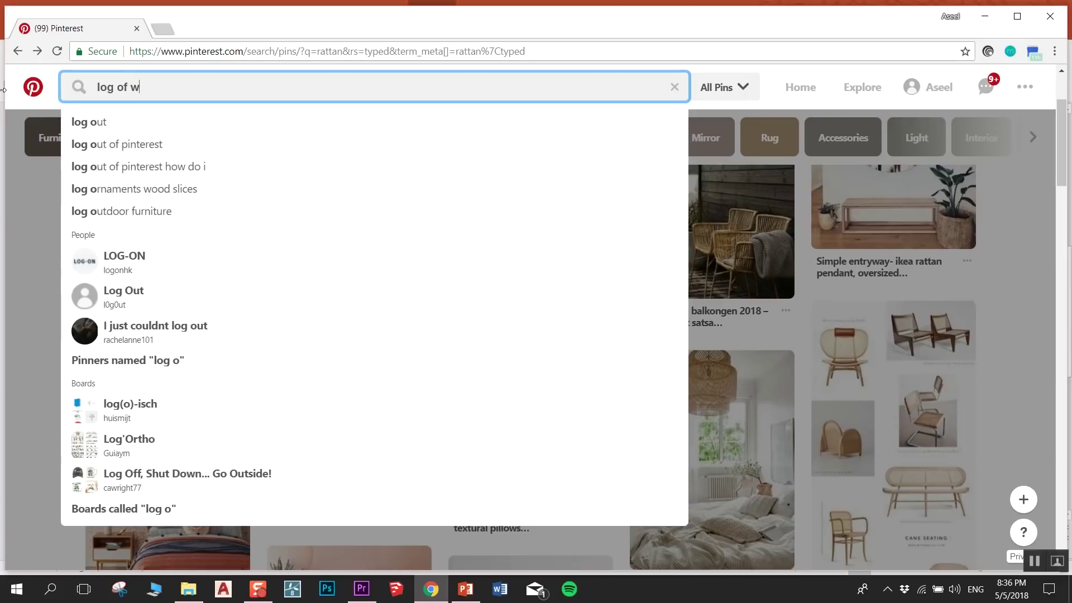
text(ood)
key(Return)
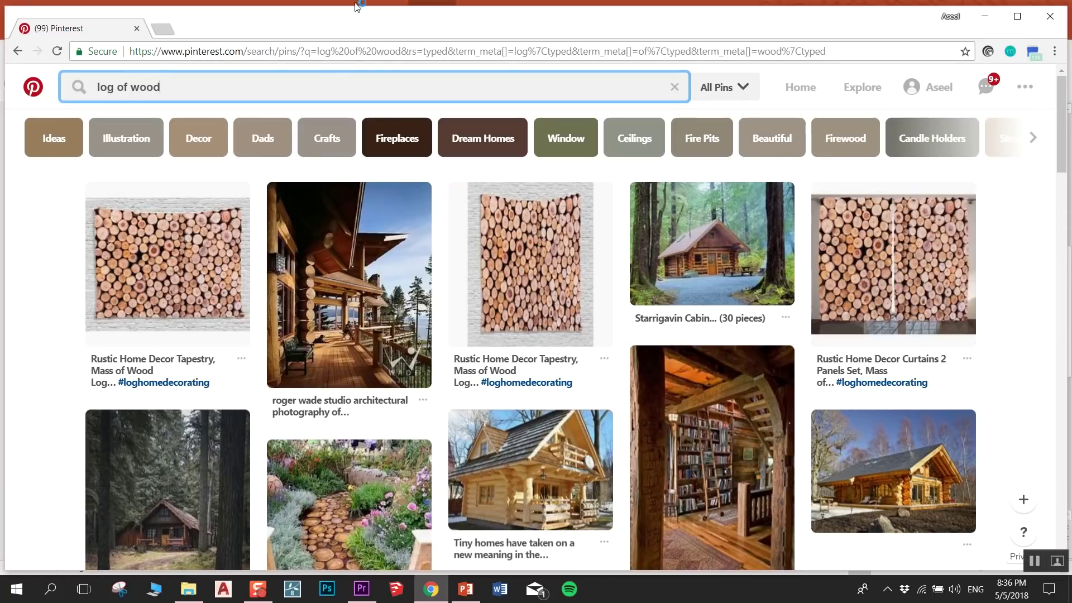
- Open the 'Start with a log of wood' pin and copy the log photo
scroll(380, 185, down, 5)
scroll(380, 185, down, 5)
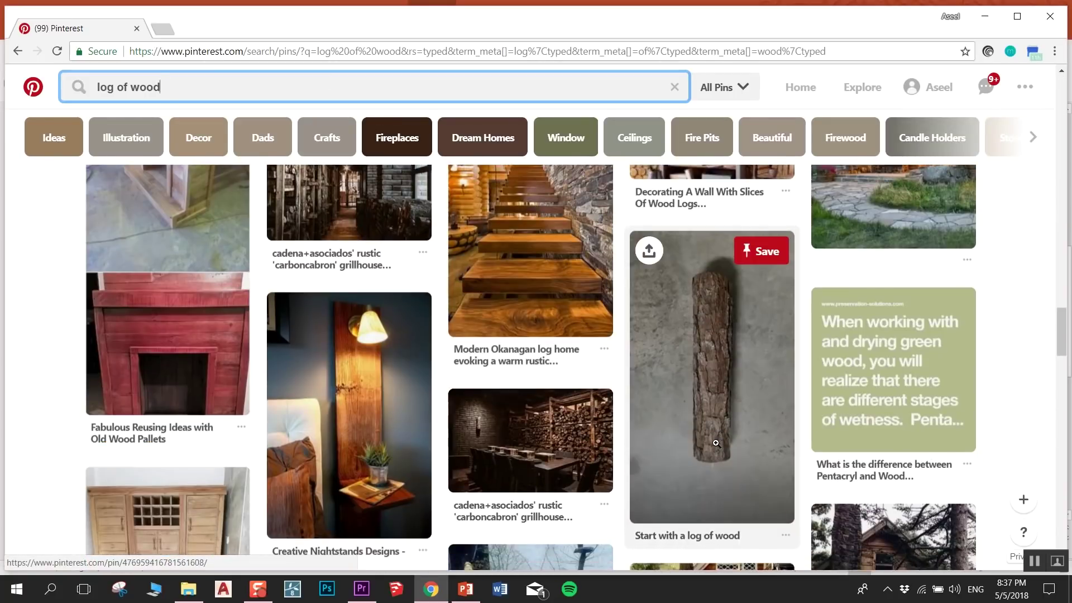
click(712, 363)
right_click(369, 354)
right_click(340, 299)
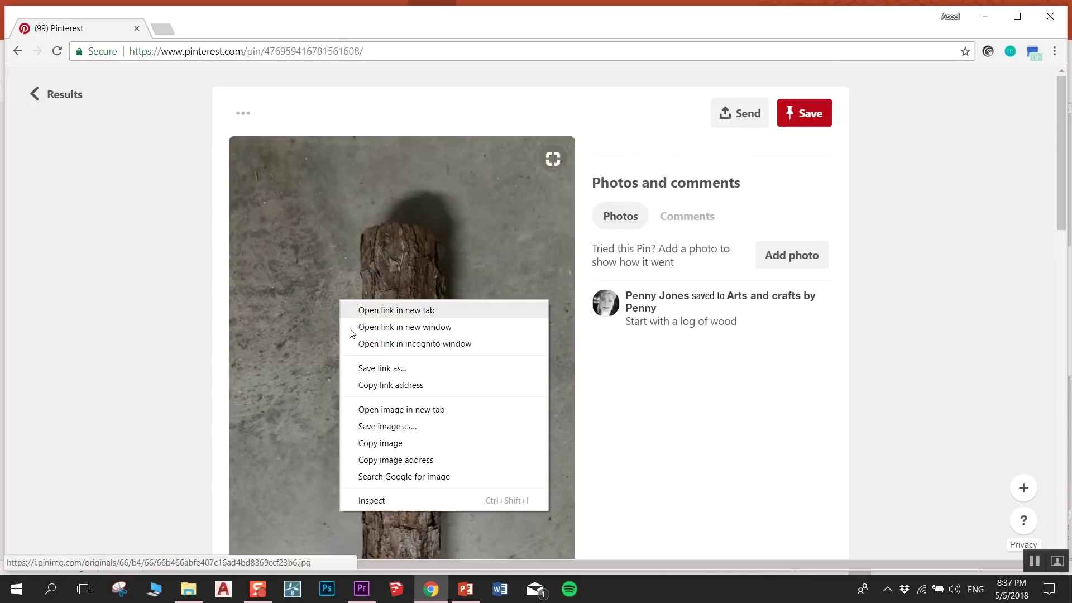
click(378, 441)
- Paste the log-of-wood photo, shrink it onto the slide's right side, and start Remove Background
click(985, 16)
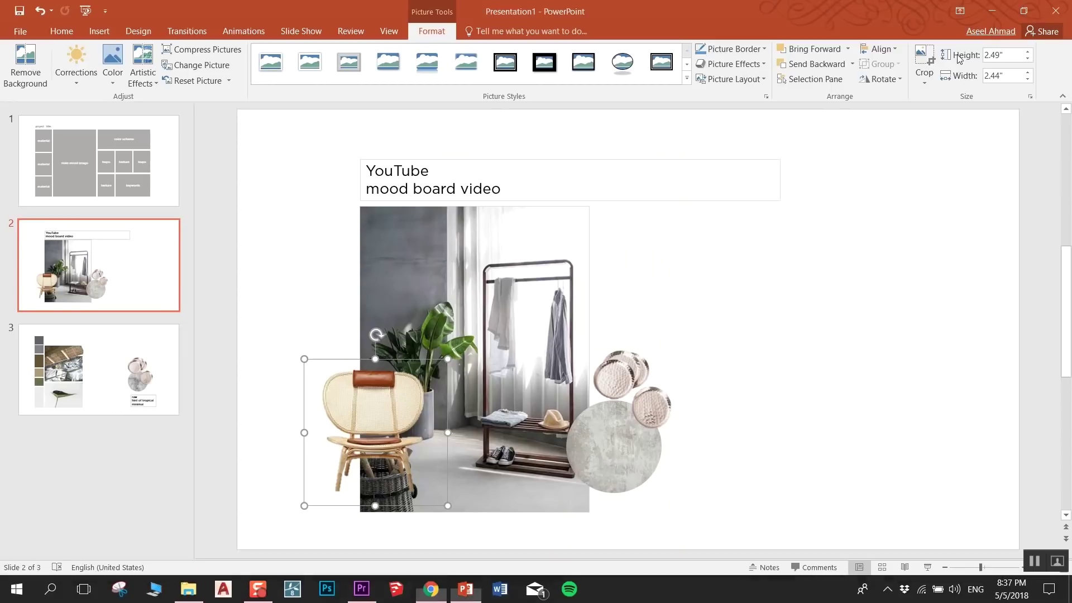
right_click(729, 285)
click(803, 316)
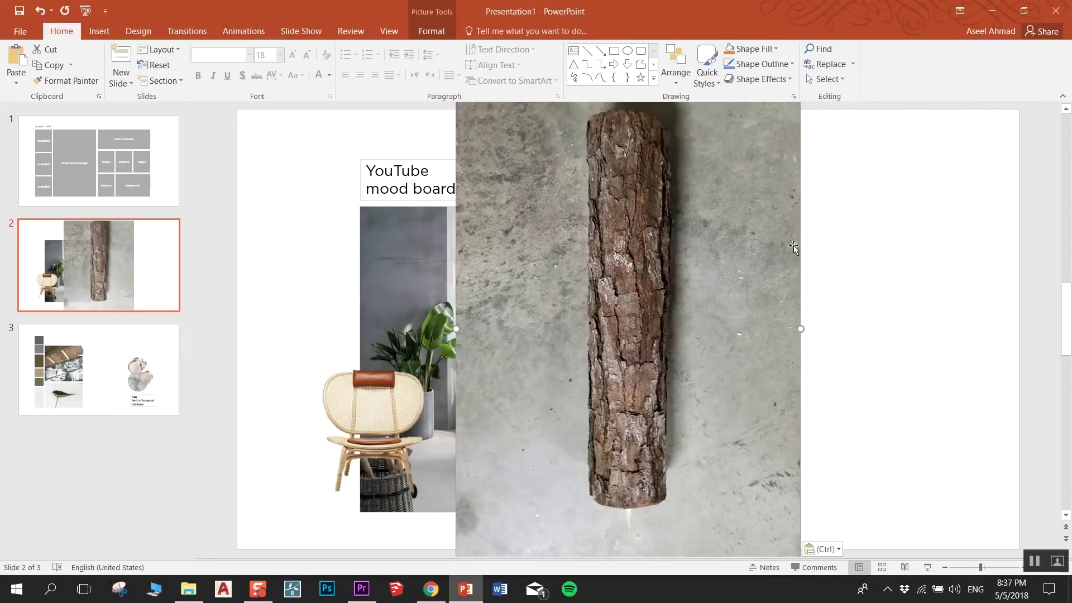
drag(835, 192, 742, 350)
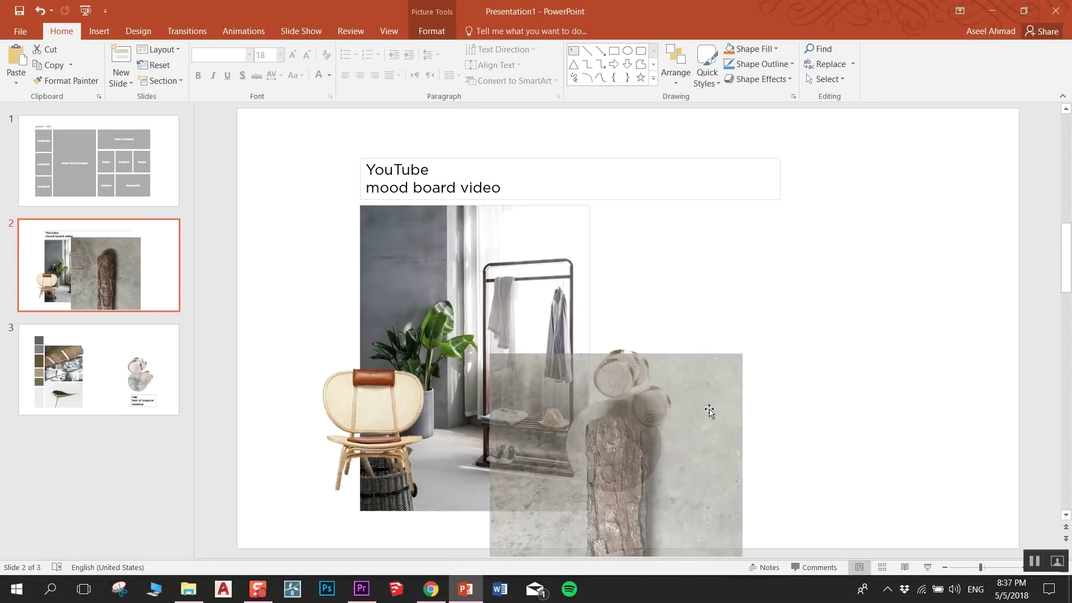
mouse_move(695, 409)
mouse_down()
mouse_move(668, 161)
mouse_move(722, 203)
mouse_up()
drag(680, 299, 847, 302)
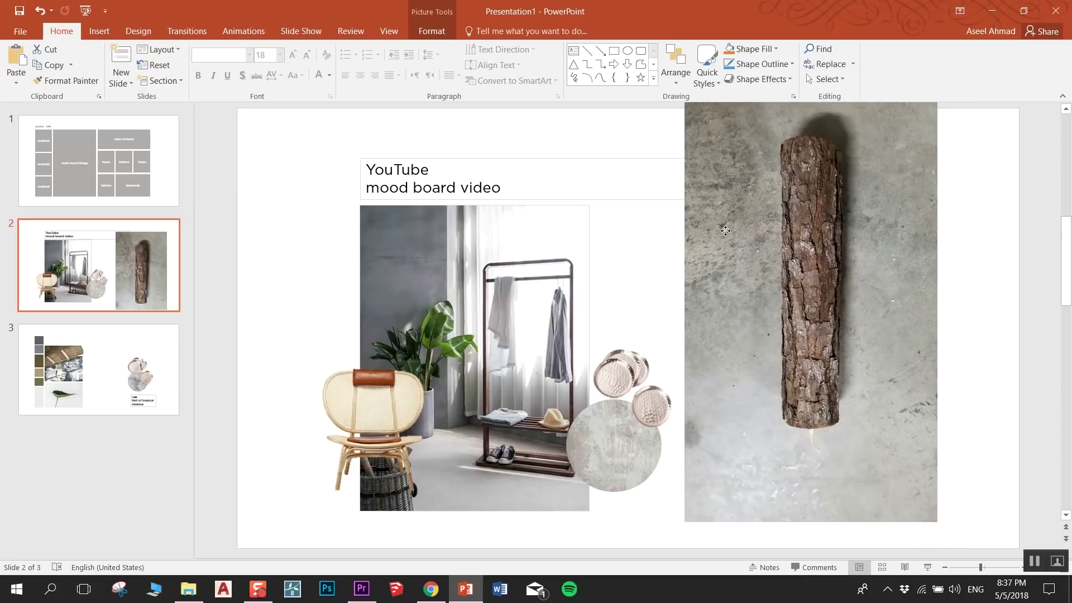
drag(753, 308, 725, 254)
click(432, 31)
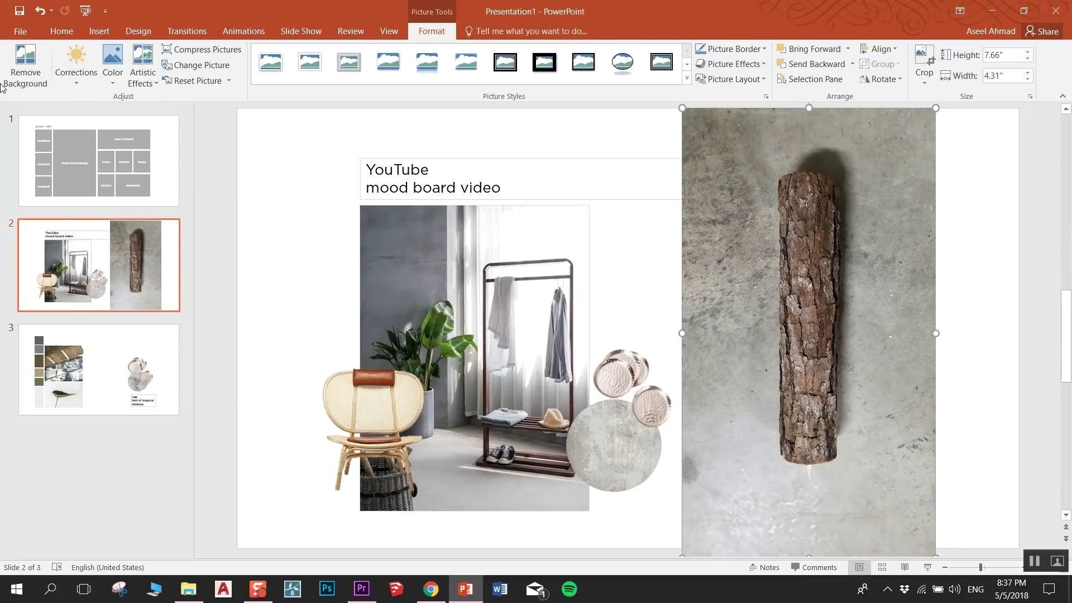
click(26, 63)
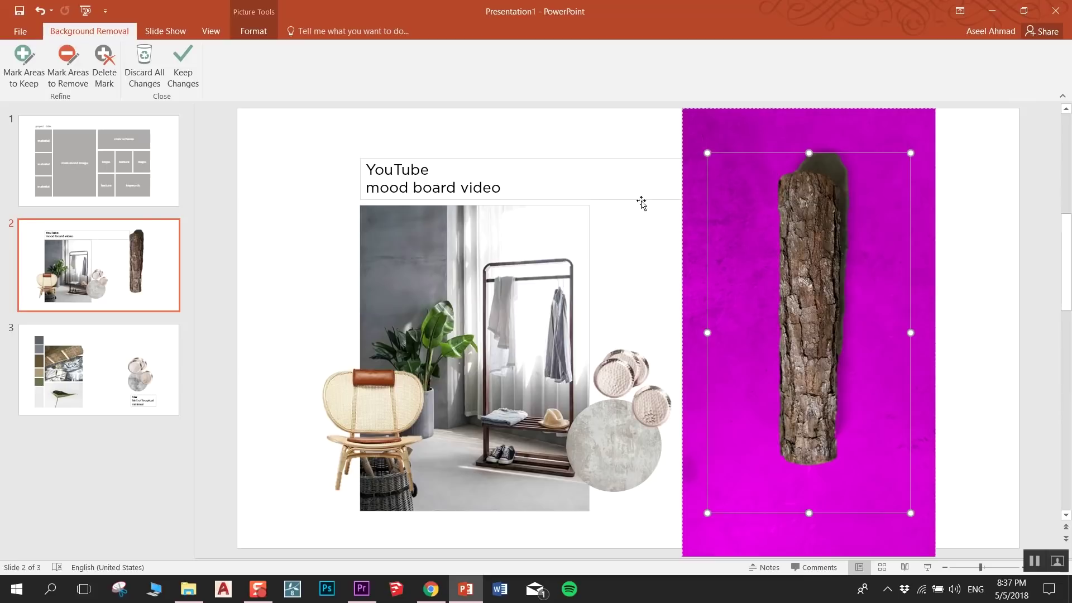
- Cut out the log by marking its shadows for removal and keeping its top end
drag(809, 152, 808, 140)
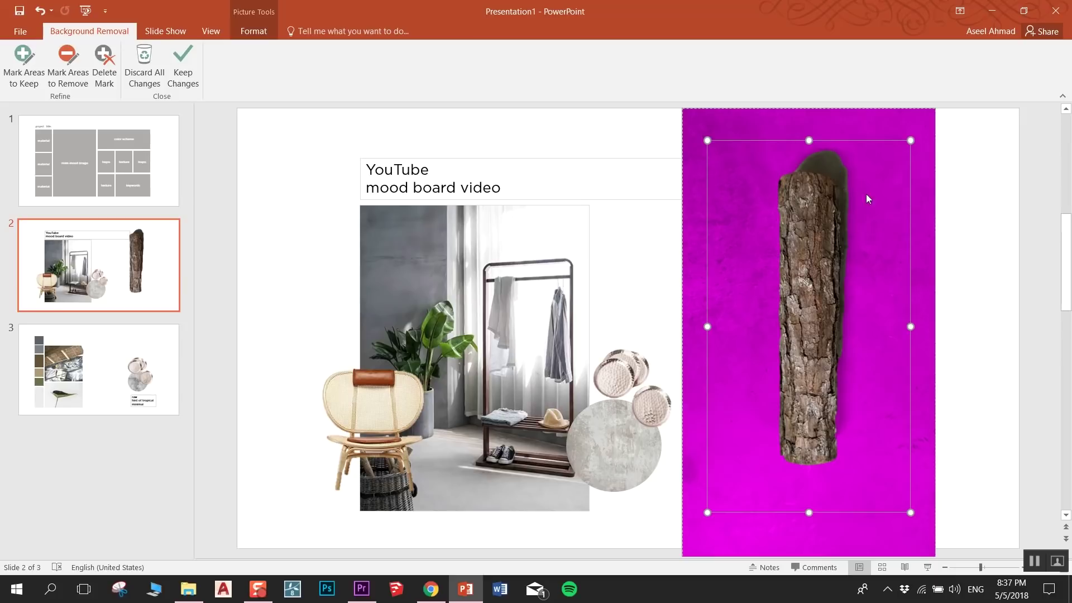
click(61, 71)
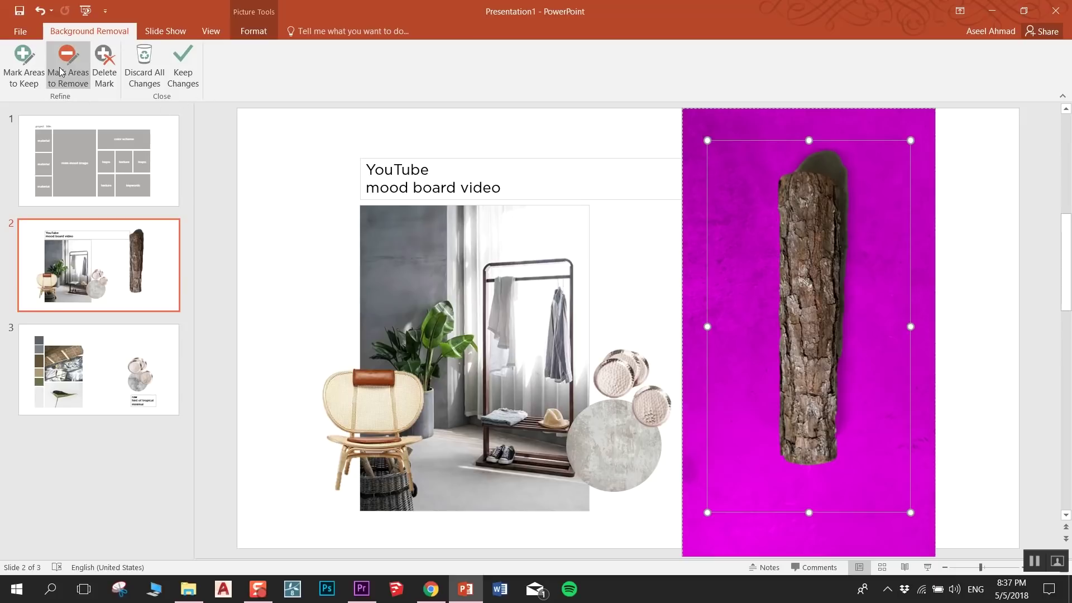
click(247, 35)
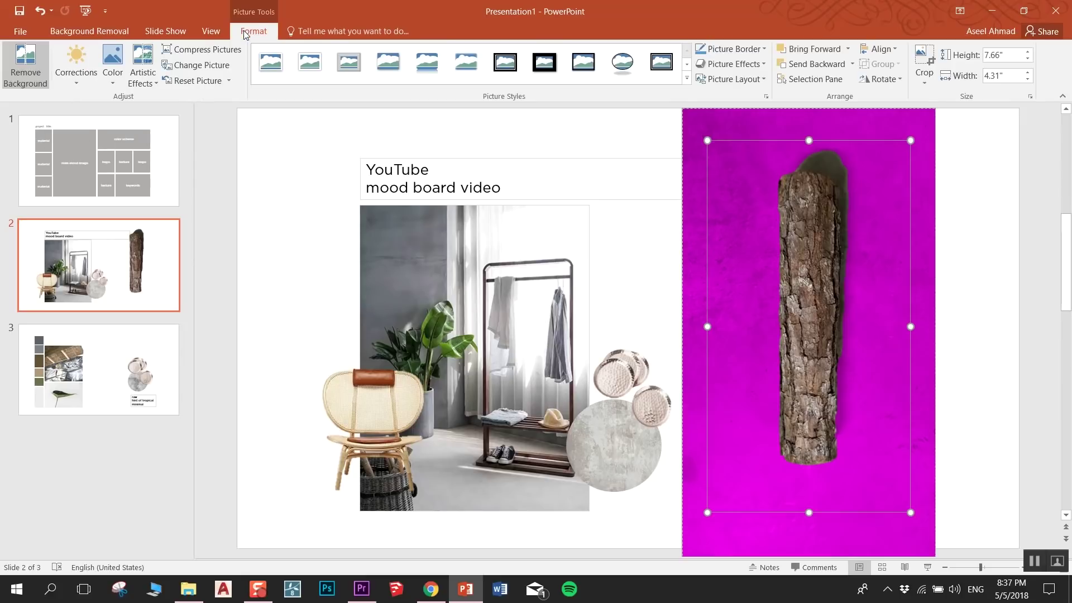
click(22, 66)
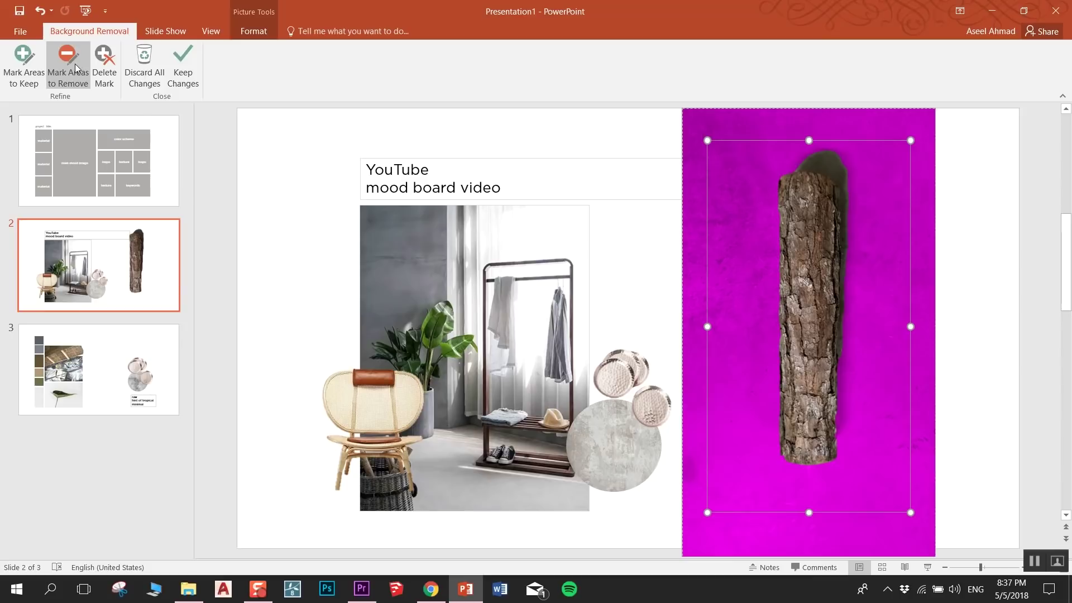
click(77, 67)
drag(809, 158, 843, 159)
drag(843, 298, 844, 297)
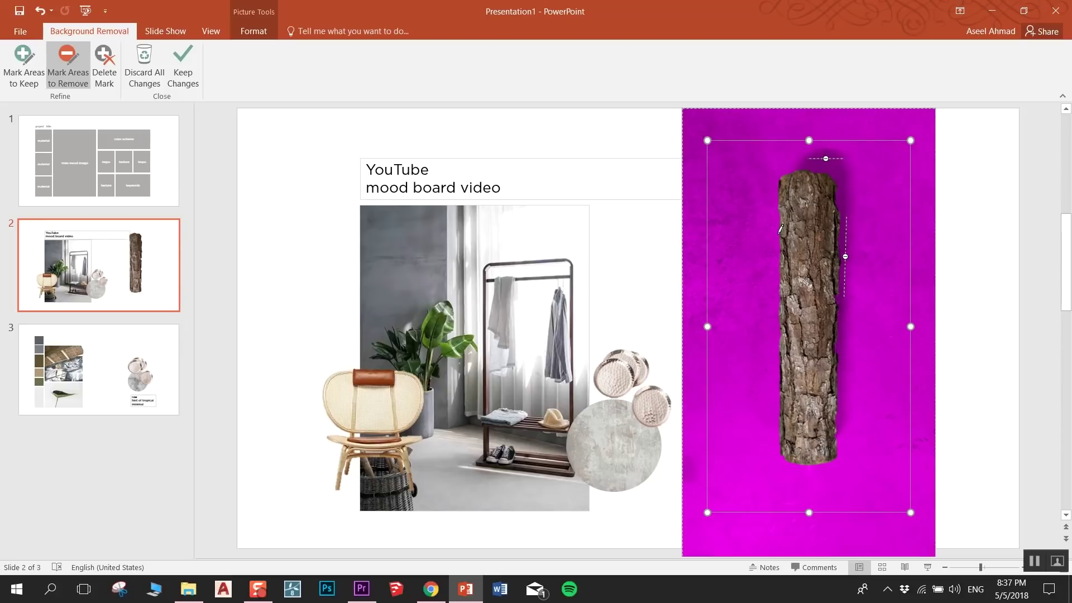
click(24, 66)
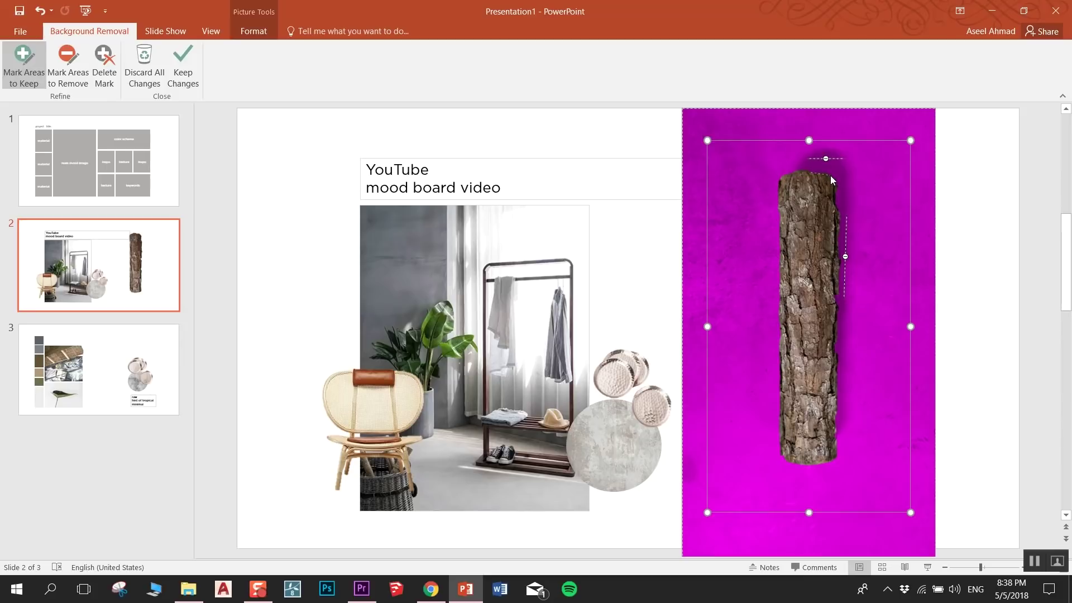
drag(828, 177, 829, 177)
click(986, 321)
- Crop away the upper half of the log cutout
click(830, 306)
right_click(812, 278)
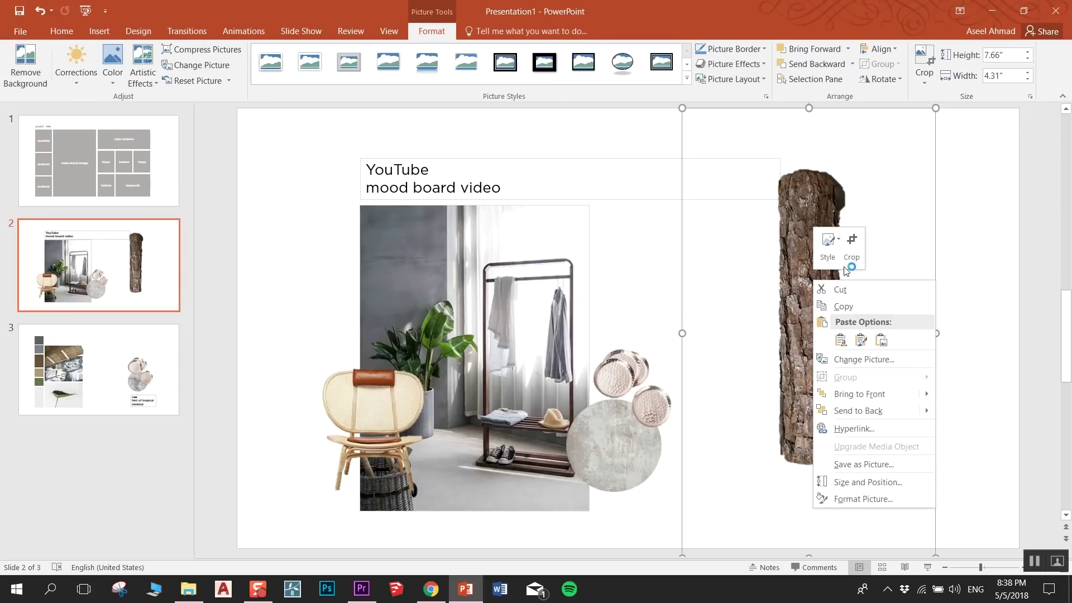
click(791, 244)
right_click(788, 233)
click(836, 198)
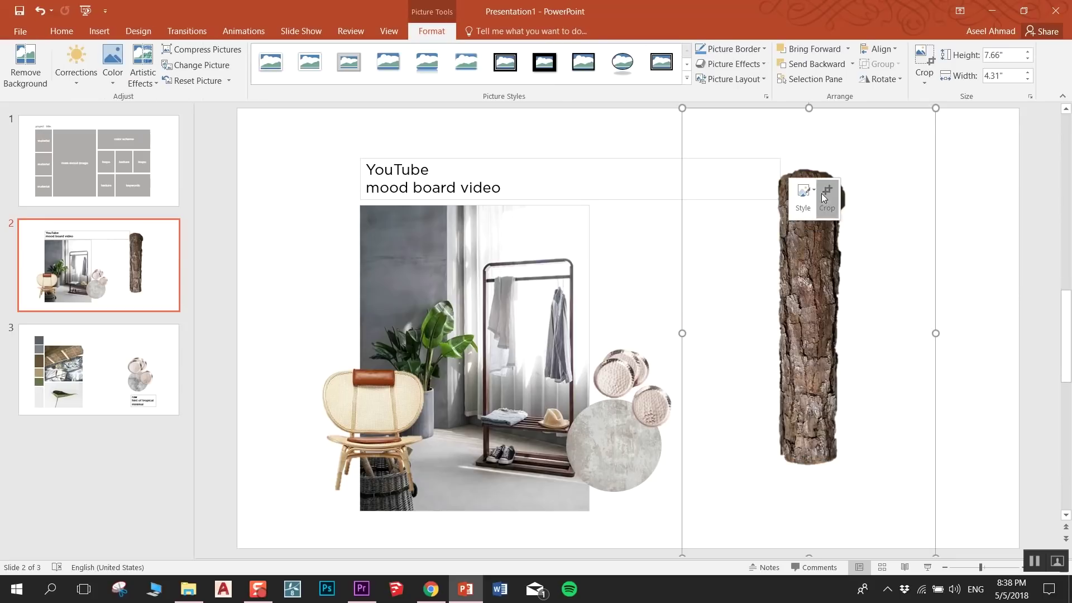
drag(810, 109, 841, 341)
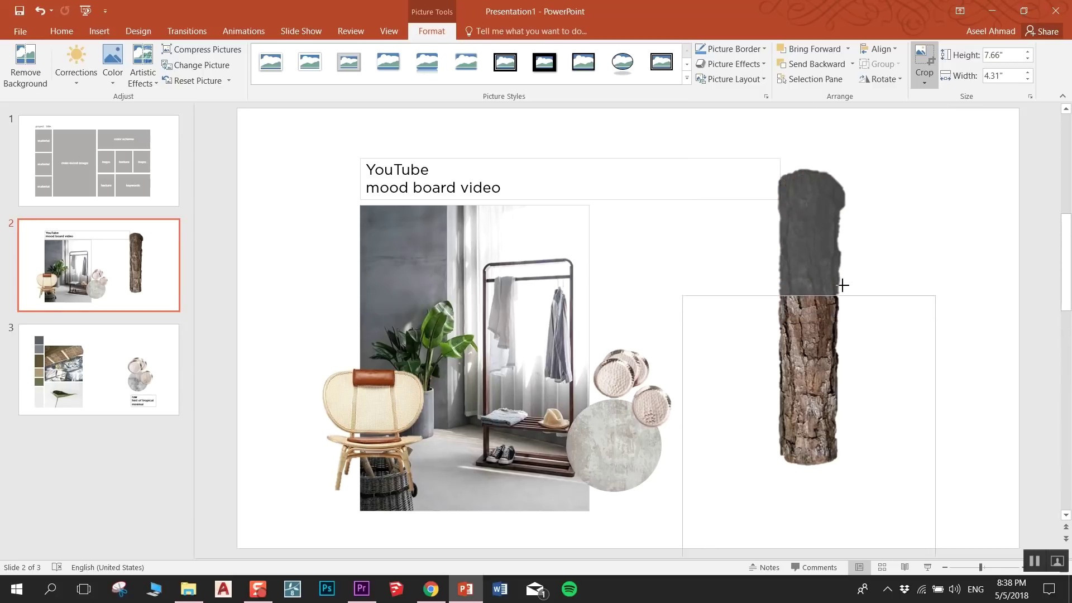
- Apply the crop, rotate the log horizontal, shrink it and set it beneath the round stone
click(849, 383)
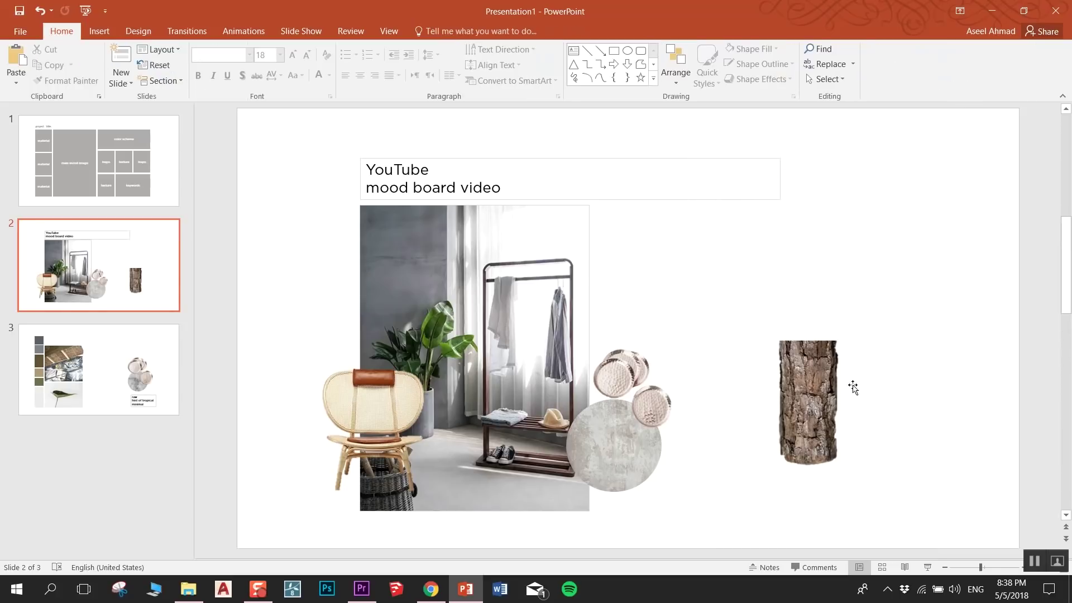
drag(735, 343, 745, 436)
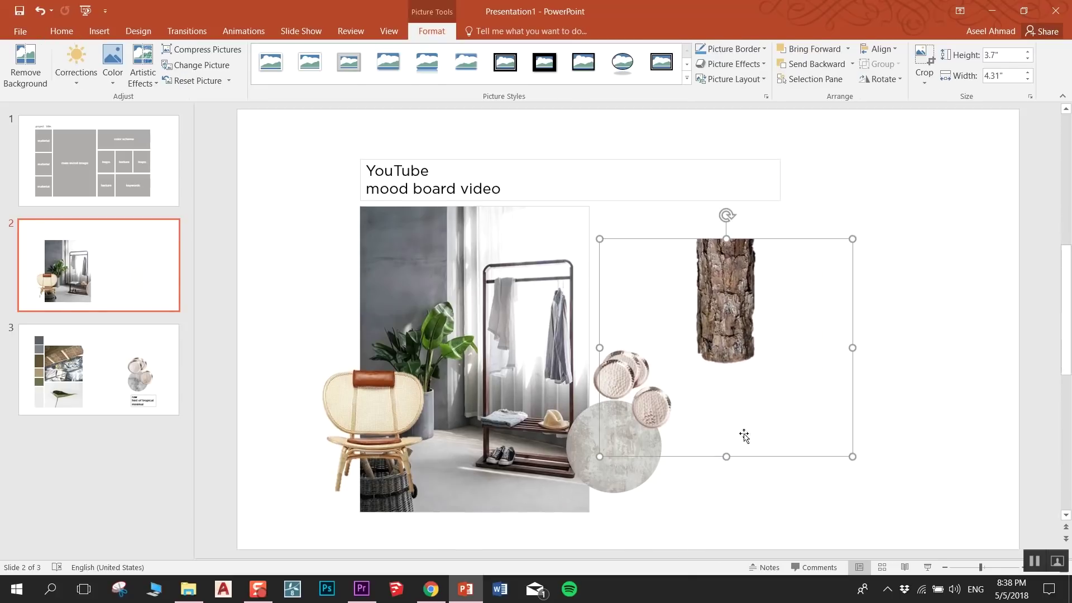
click(722, 207)
click(725, 241)
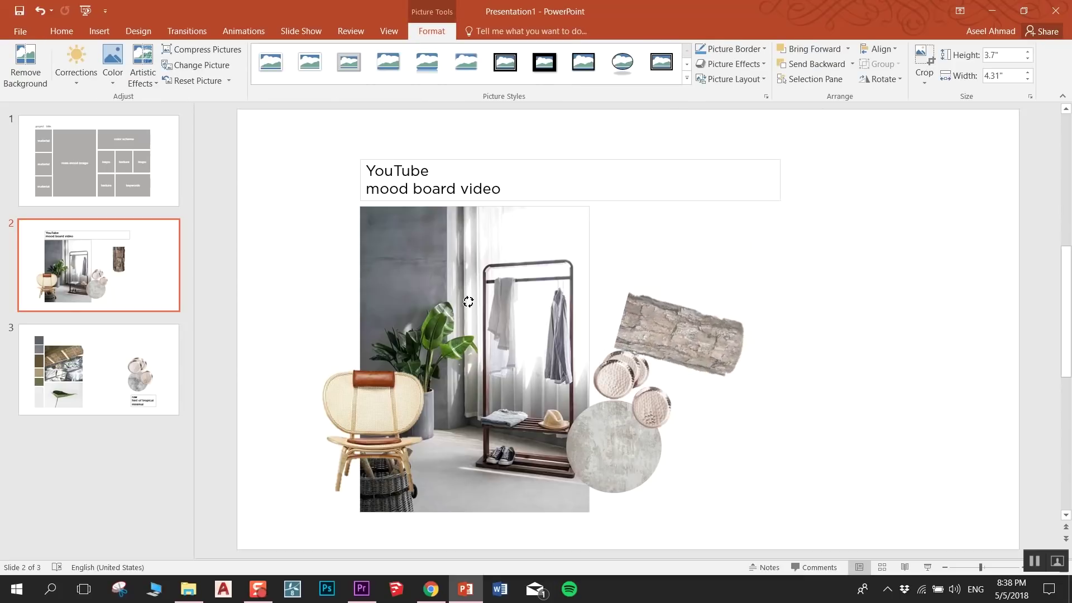
drag(720, 205, 468, 302)
drag(623, 373, 629, 504)
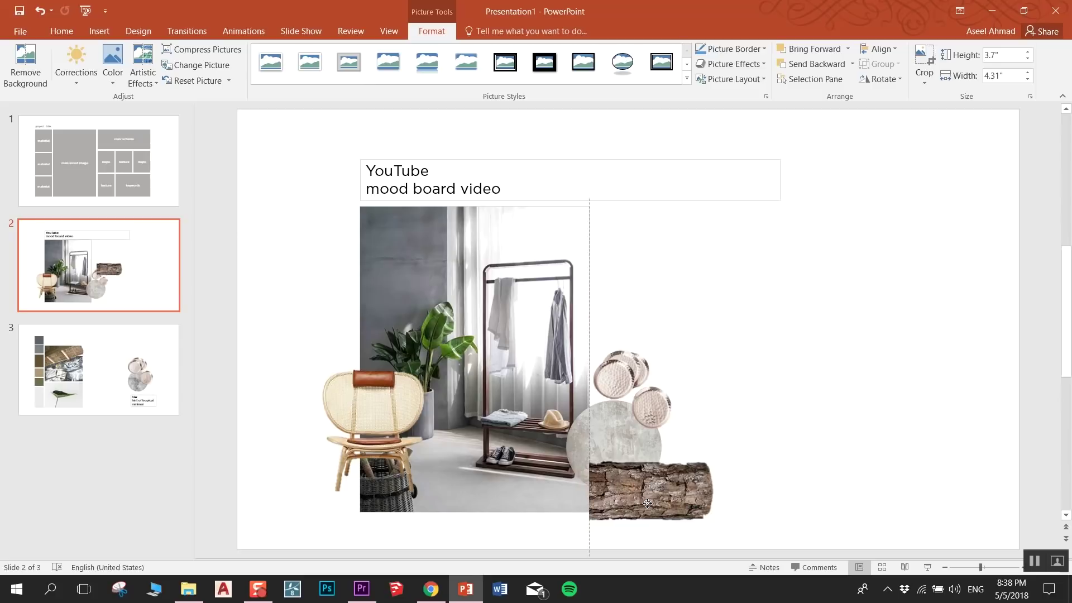
drag(629, 504, 647, 504)
drag(808, 360, 698, 479)
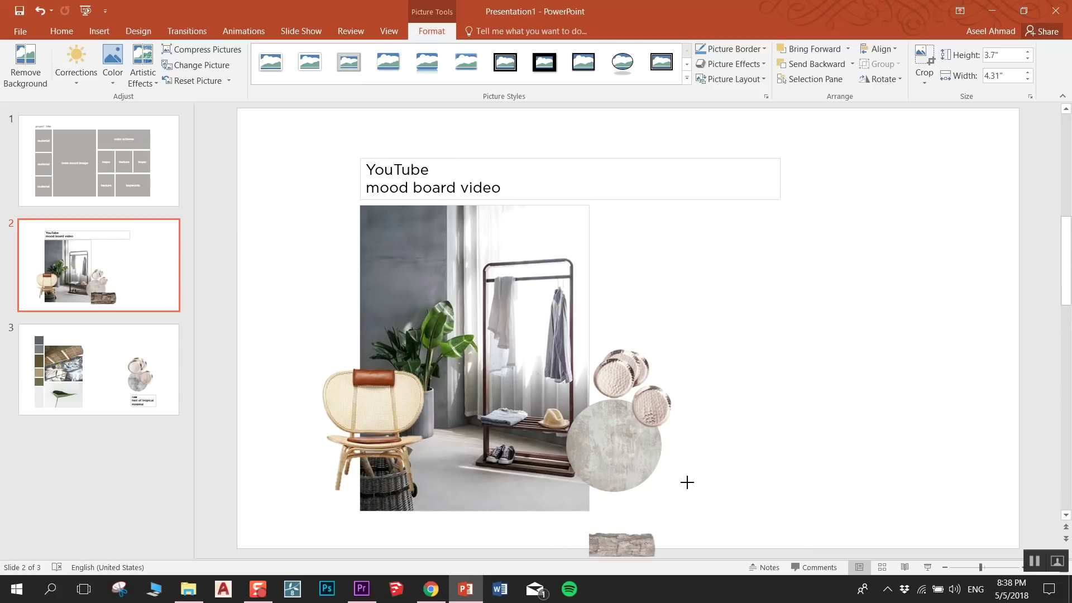
mouse_move(642, 526)
mouse_down()
mouse_move(648, 455)
mouse_move(650, 476)
mouse_up()
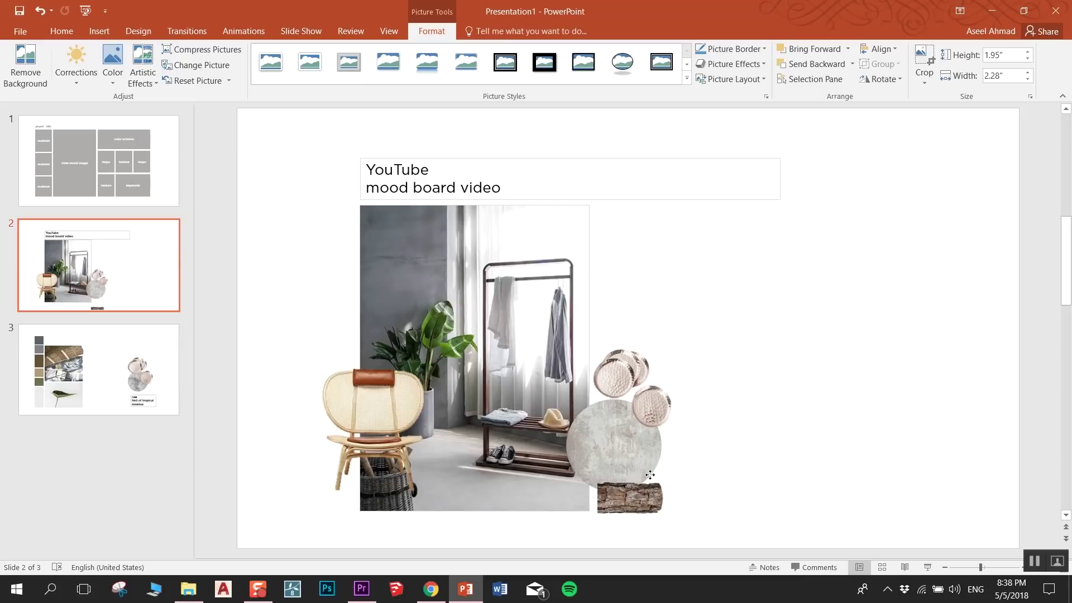
- Drag the rattan chair cutout left and down over the rack photo's lower-left corner
click(714, 502)
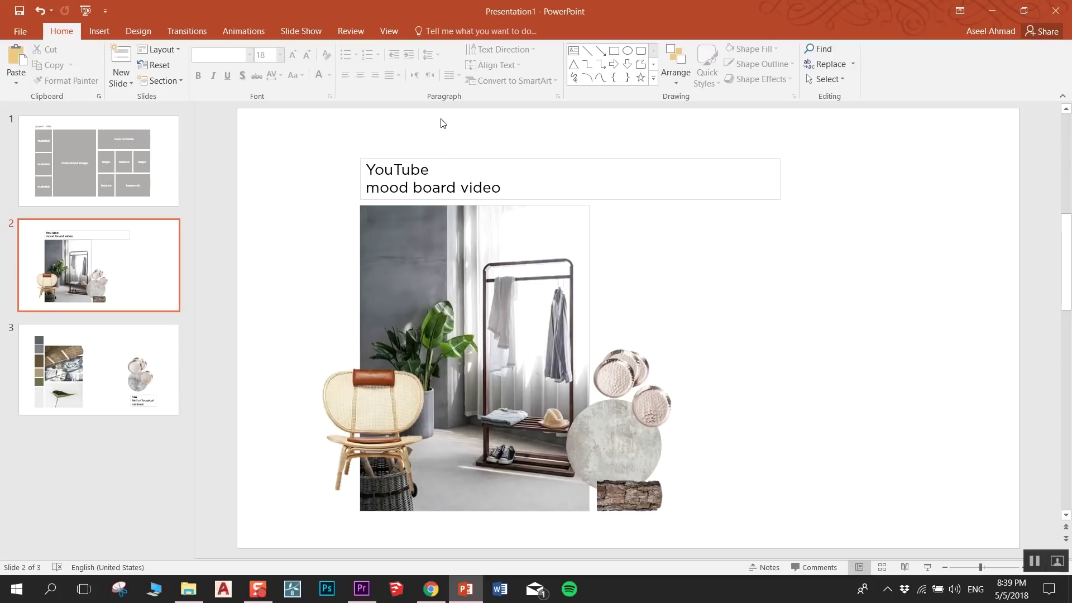
drag(353, 393, 314, 427)
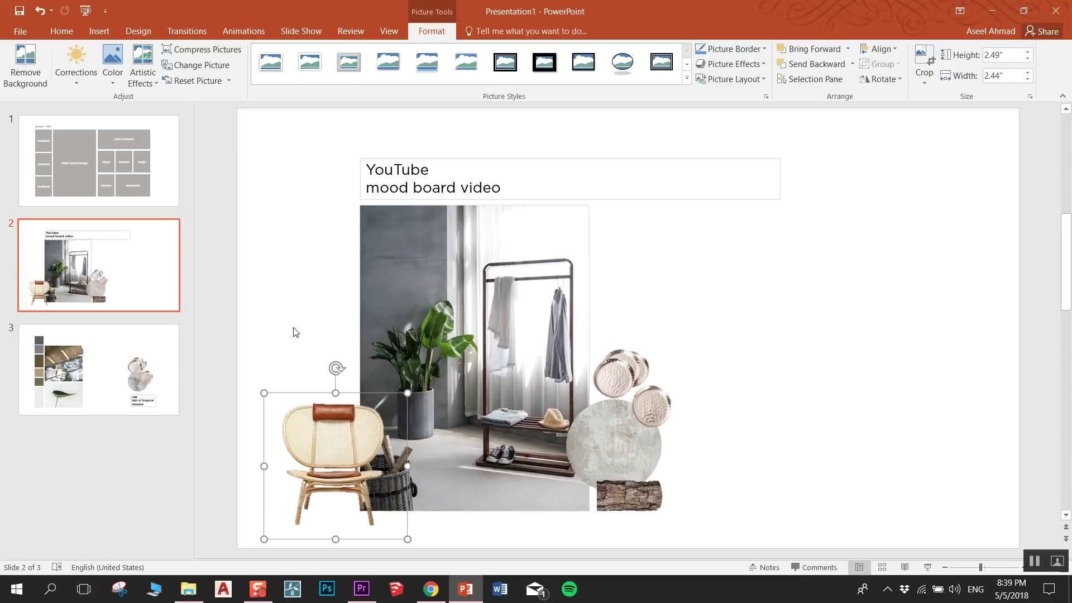
click(294, 330)
click(313, 431)
click(114, 71)
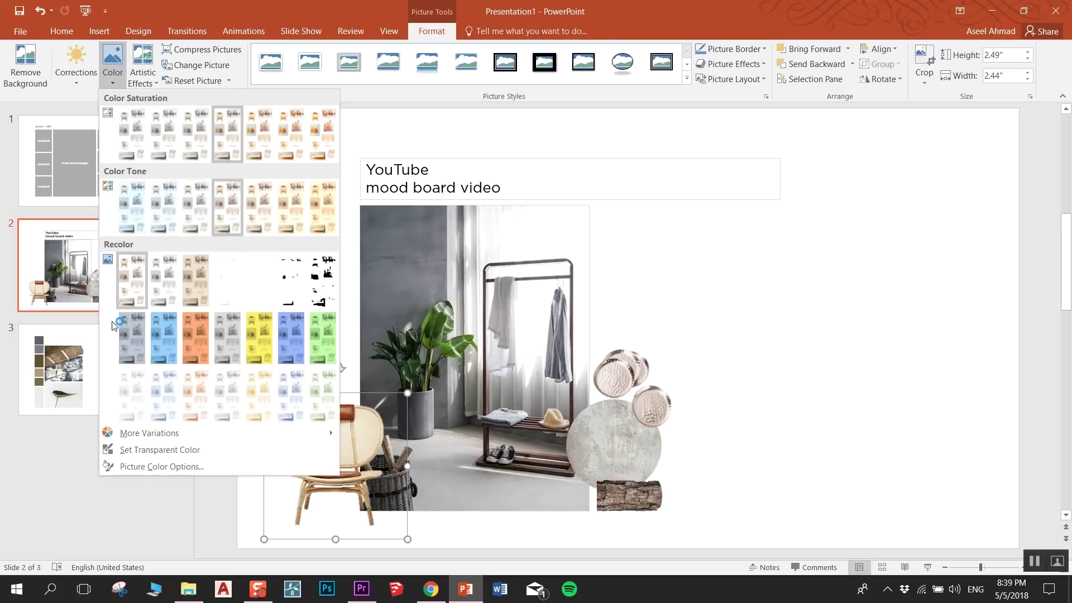
- Lower the chair cutout's colour saturation in Picture Color Options
click(128, 469)
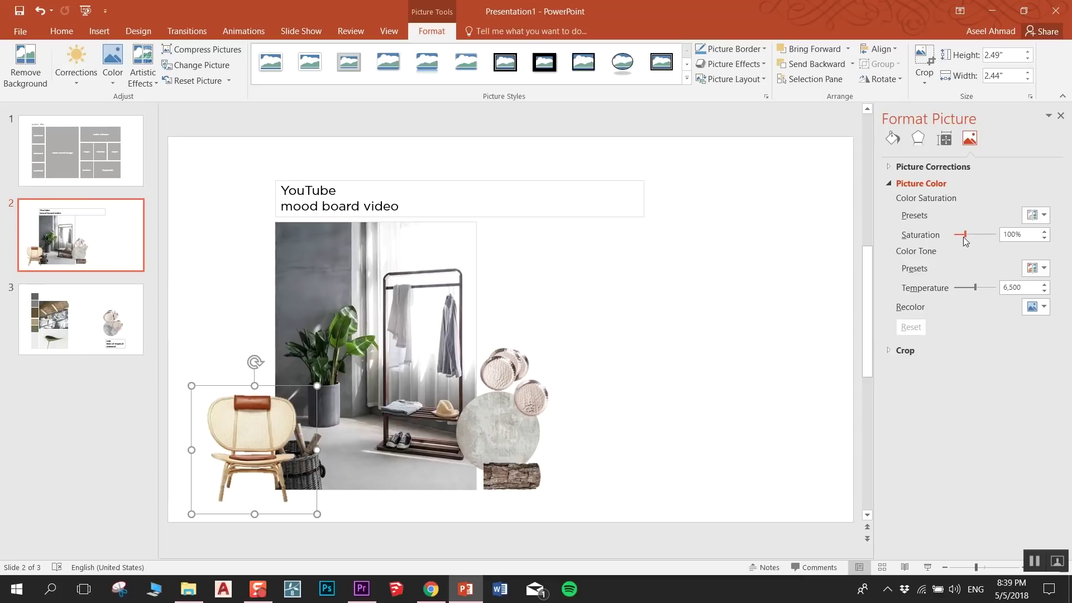
drag(962, 236, 957, 235)
click(673, 389)
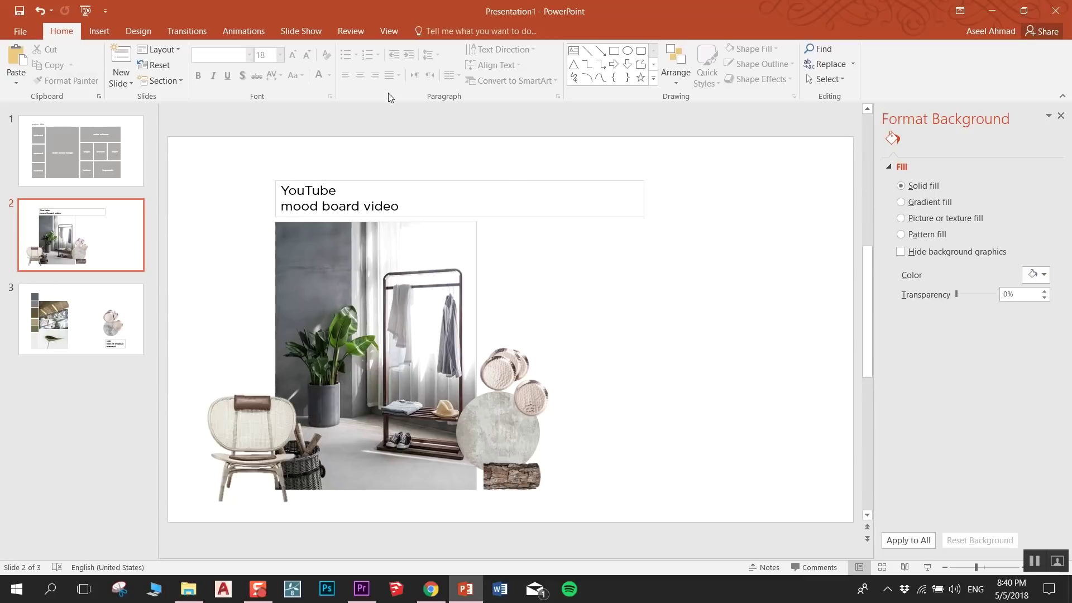
- Reduce the clothing-rack photo's saturation to 62%
click(458, 337)
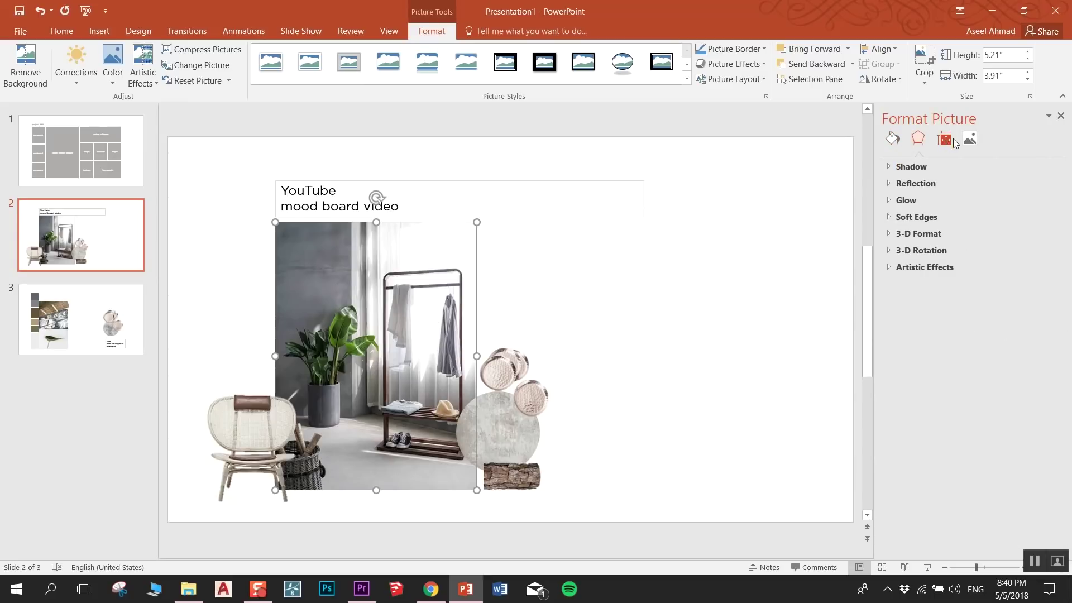
click(970, 139)
drag(968, 239, 961, 236)
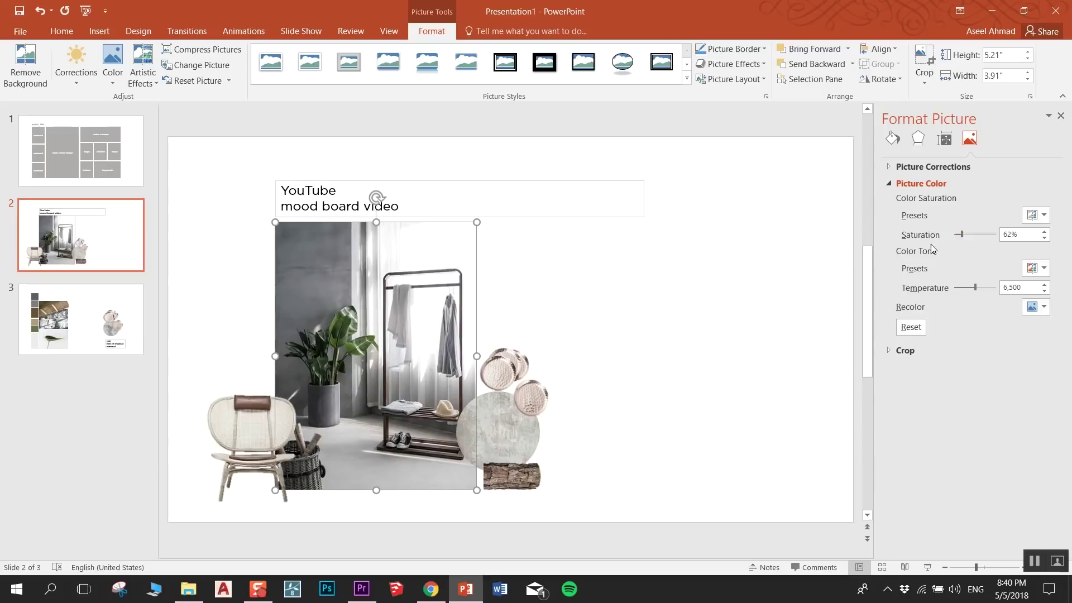
click(668, 283)
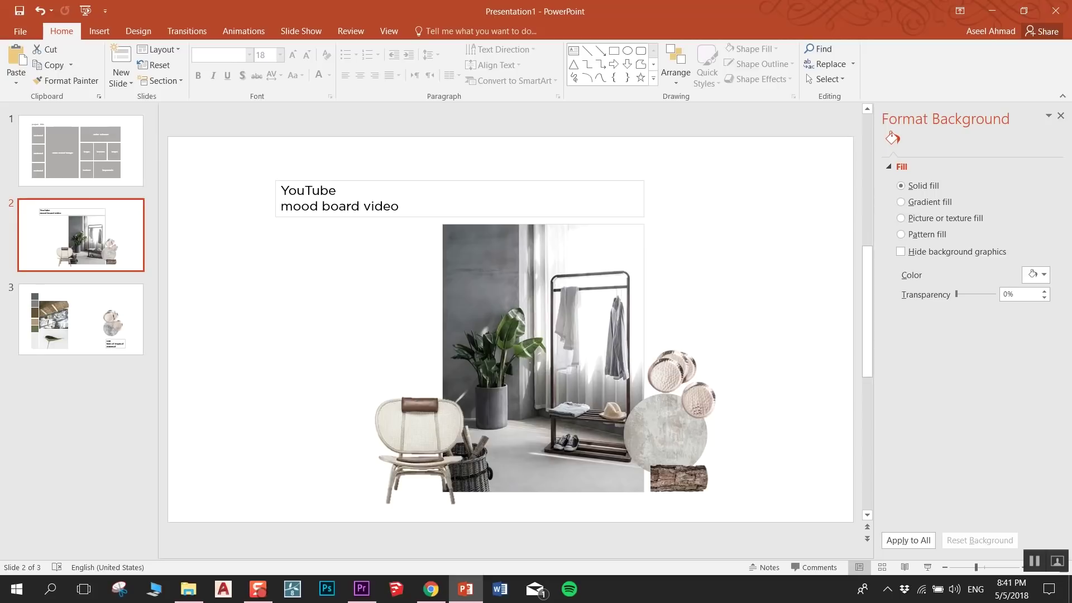
click(99, 31)
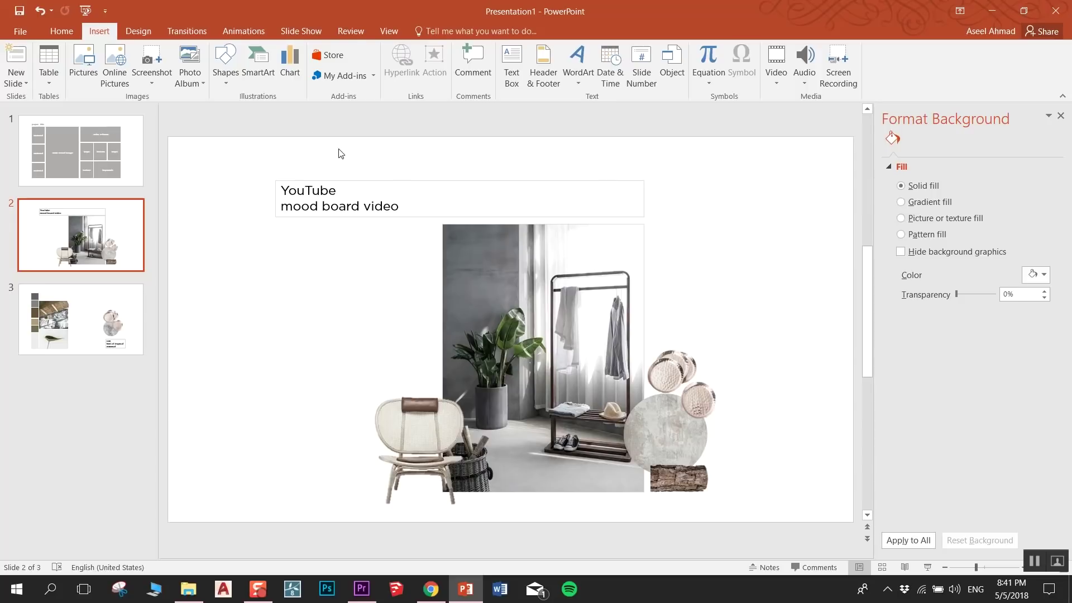
- Draw a small outline-free rectangle left of the rack photo's top
click(226, 64)
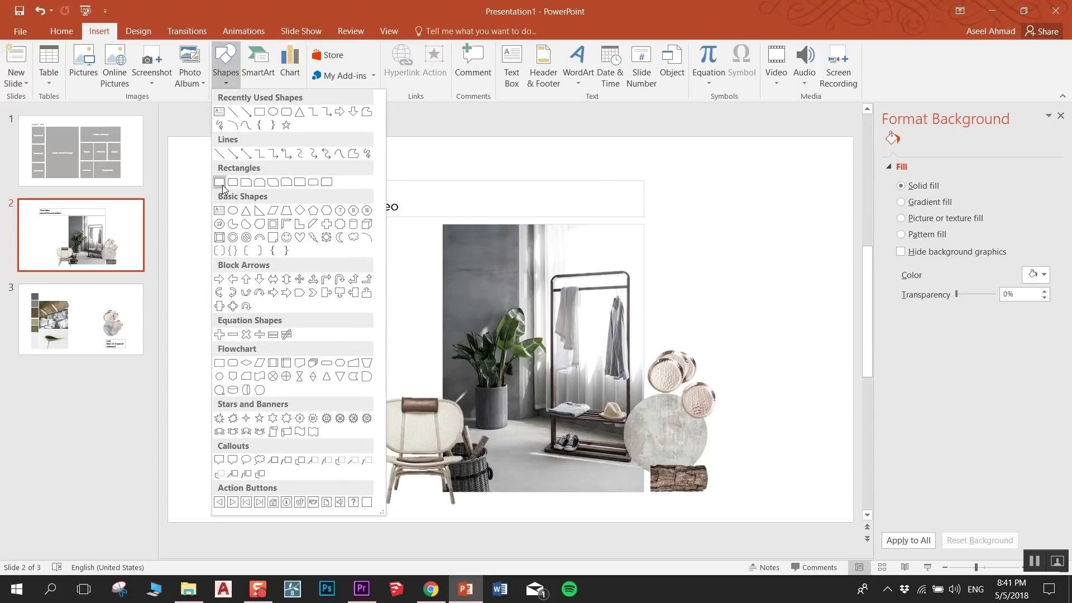
click(220, 185)
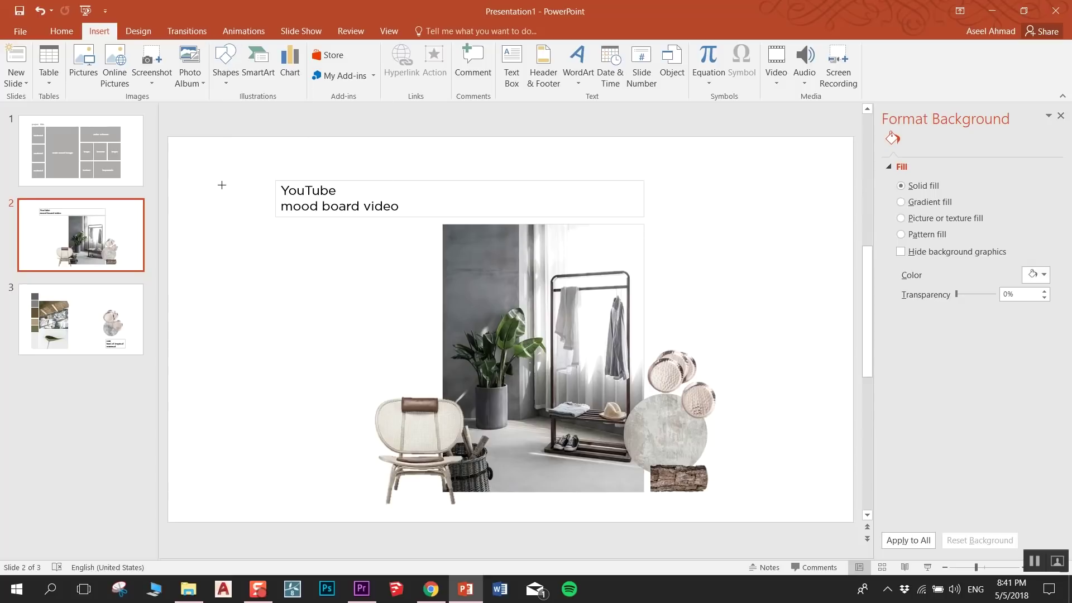
drag(439, 224, 398, 280)
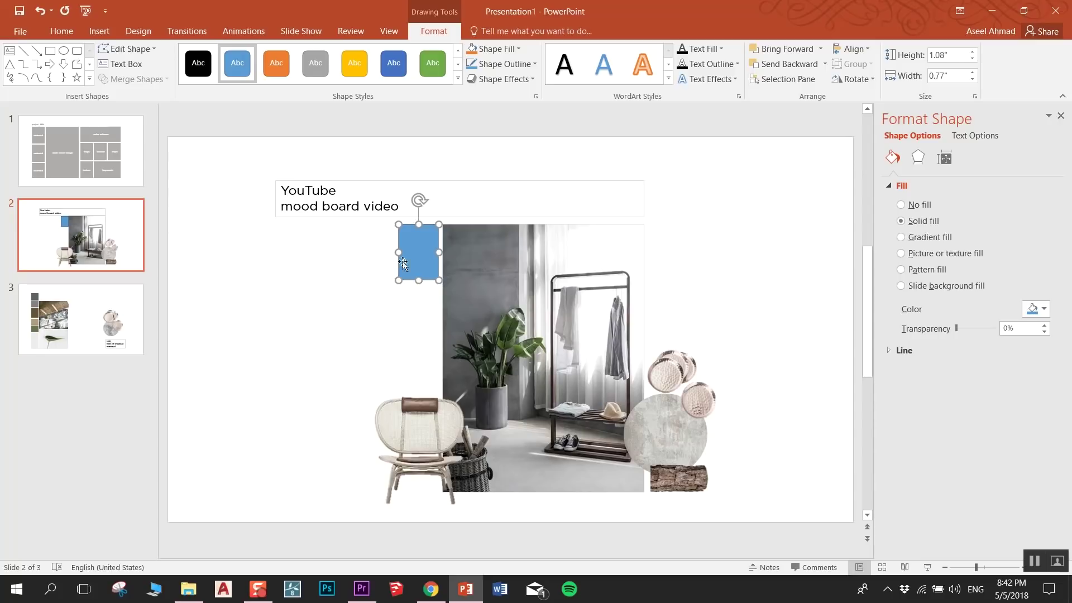
click(494, 64)
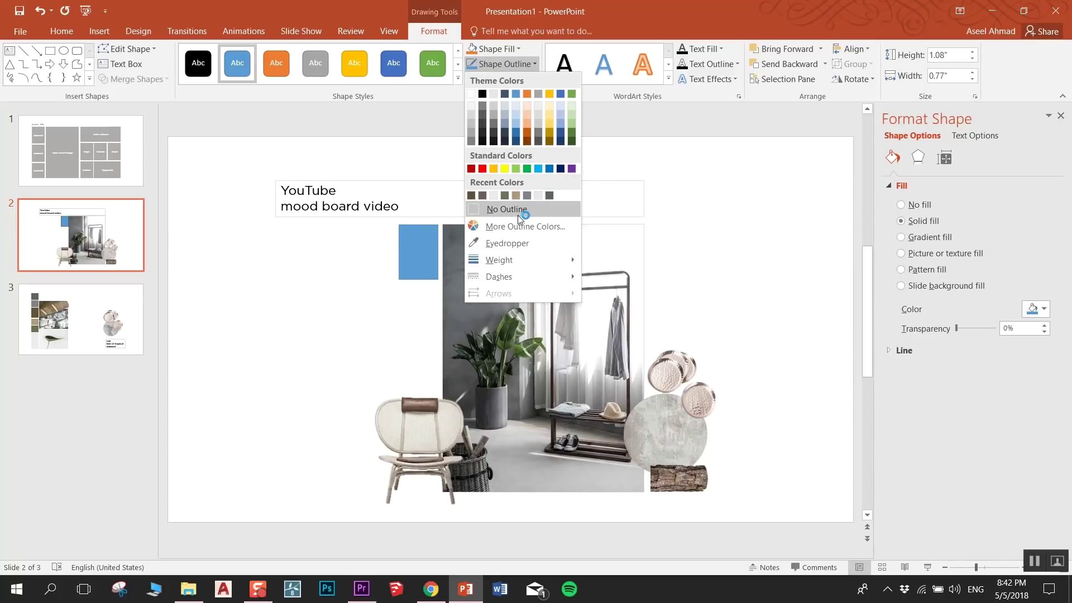
click(518, 216)
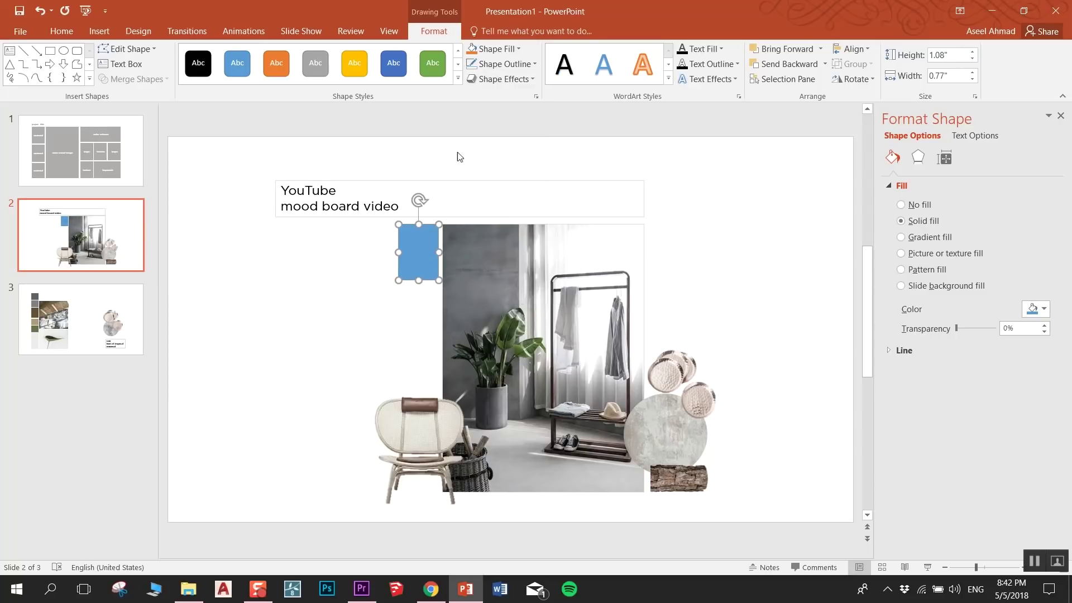
- Fill the rectangle with grey sampled from the photo's concrete wall
click(491, 51)
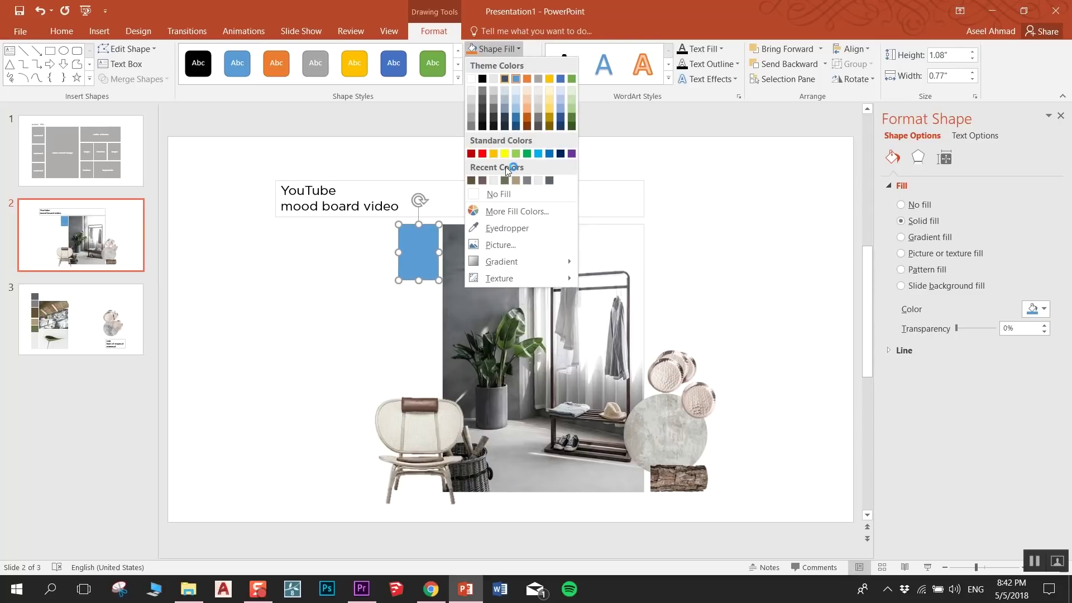
click(509, 229)
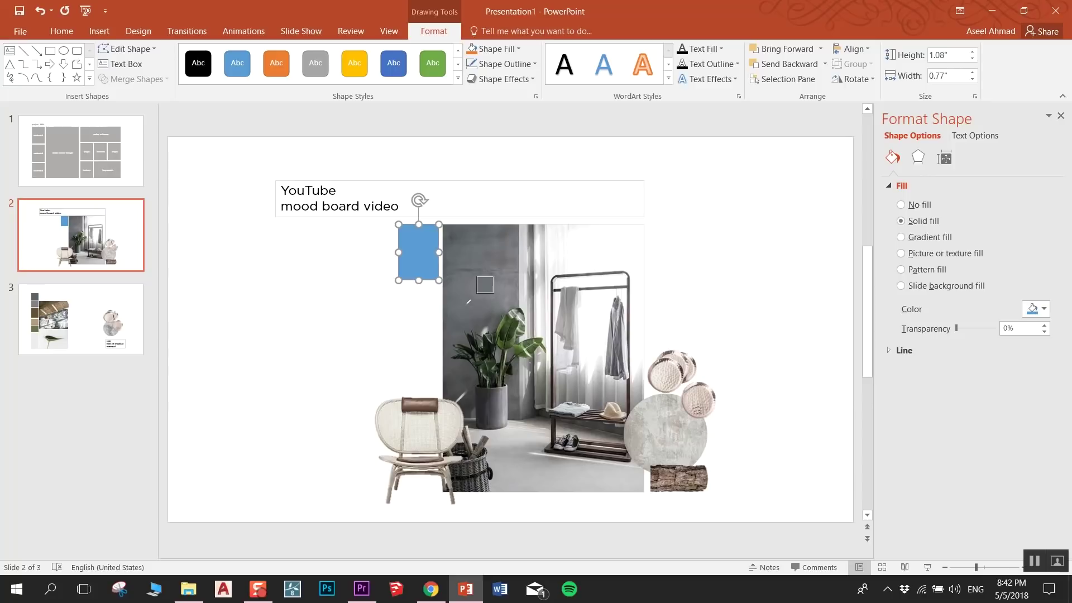
click(468, 295)
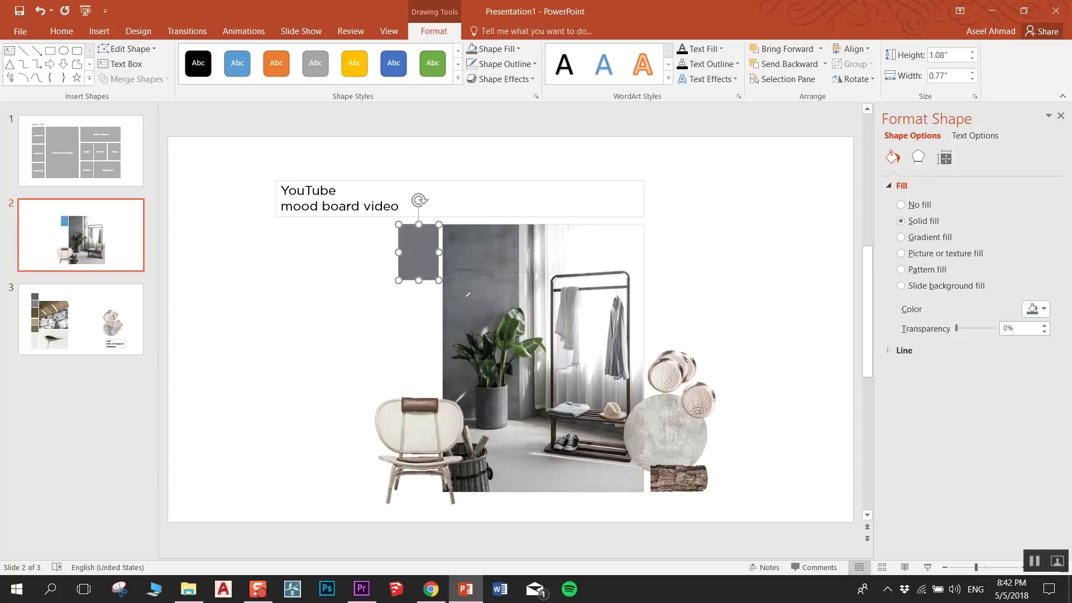
click(378, 325)
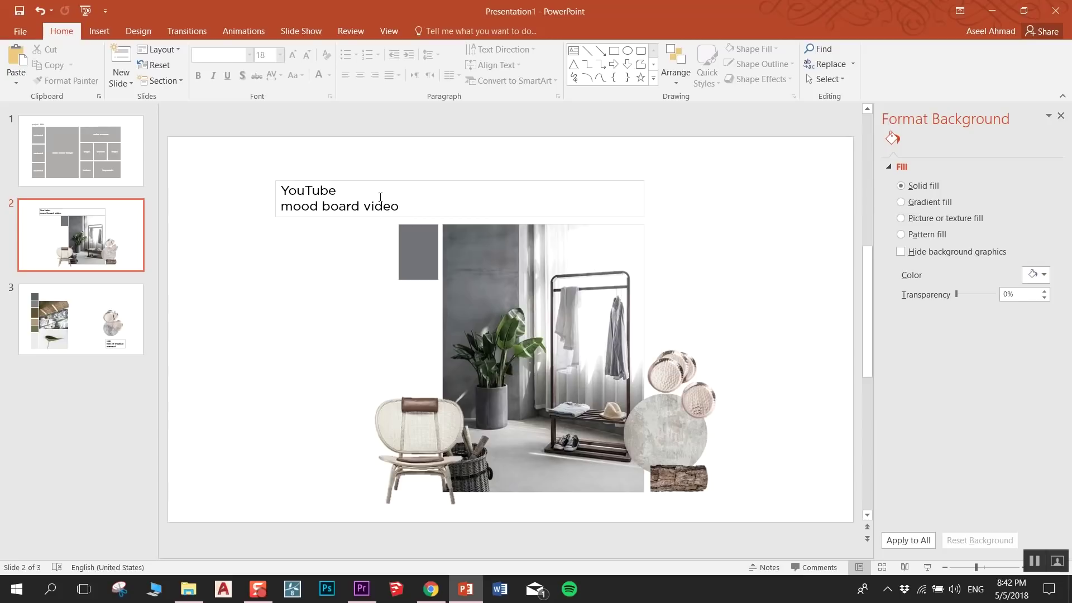
- Duplicate the grey swatch directly below and recolour the copy light grey
click(429, 262)
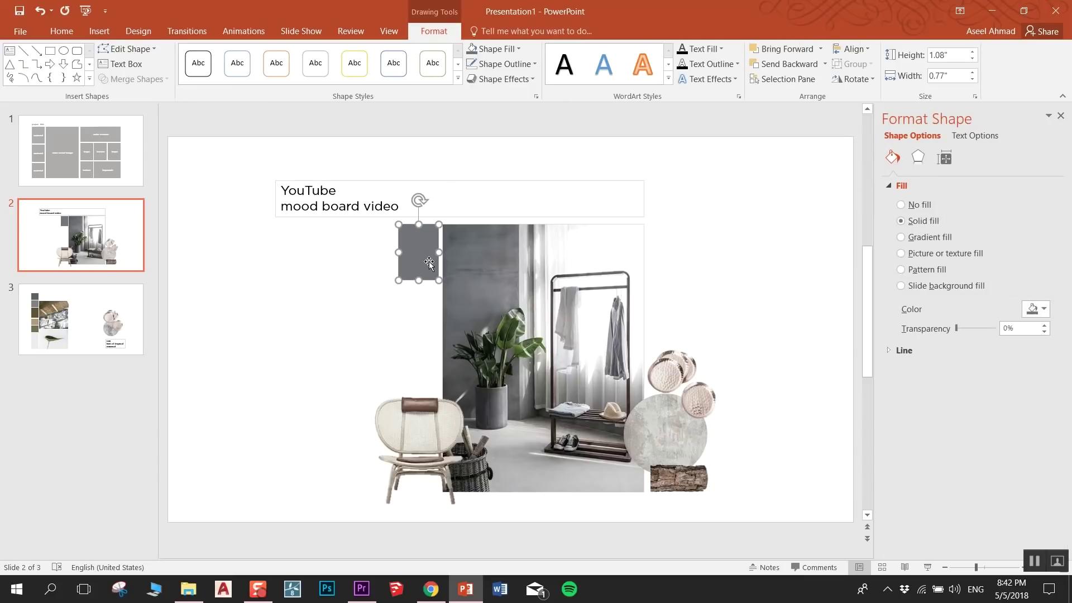
drag(422, 255, 416, 320)
click(378, 335)
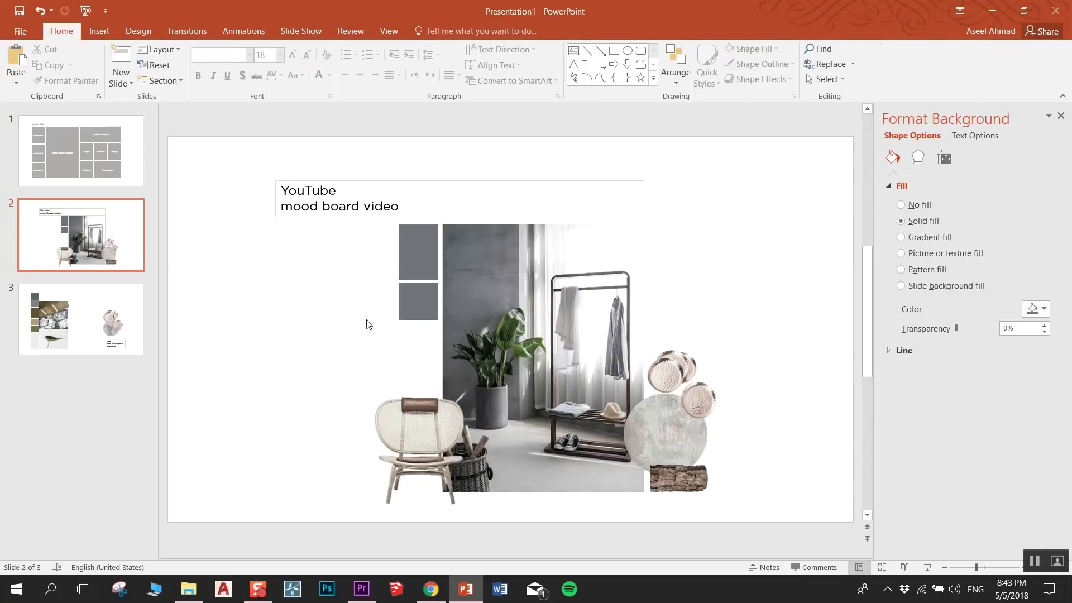
double_click(418, 302)
click(494, 48)
click(496, 107)
click(495, 64)
key(Escape)
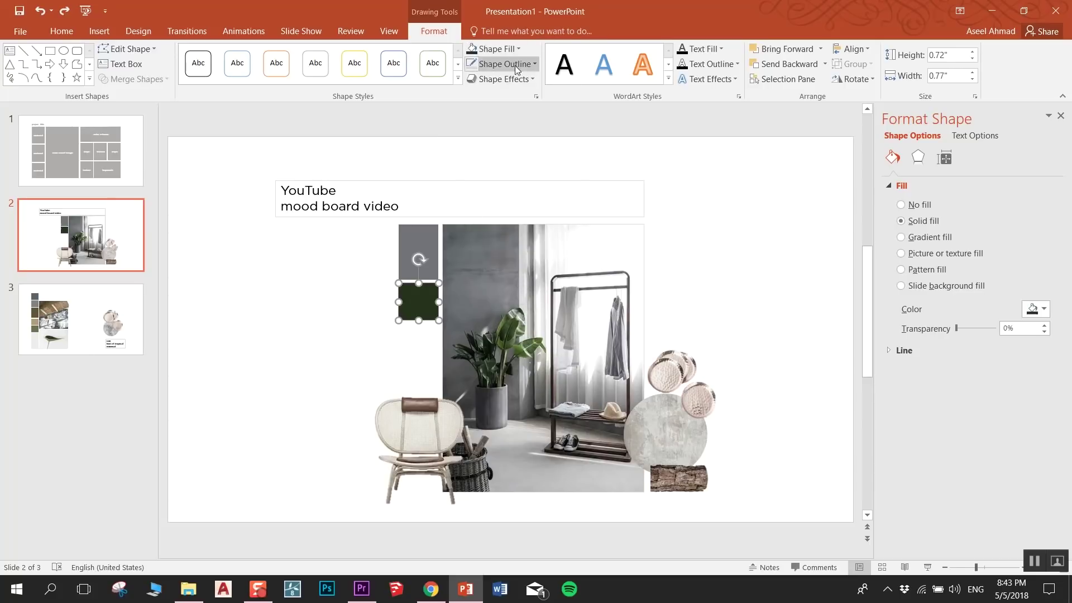
click(441, 295)
- Add sage green and dark green swatches beneath, then paste the two leaf photos
mouse_move(440, 295)
mouse_down()
mouse_move(419, 341)
mouse_move(419, 376)
mouse_up()
click(494, 48)
click(530, 167)
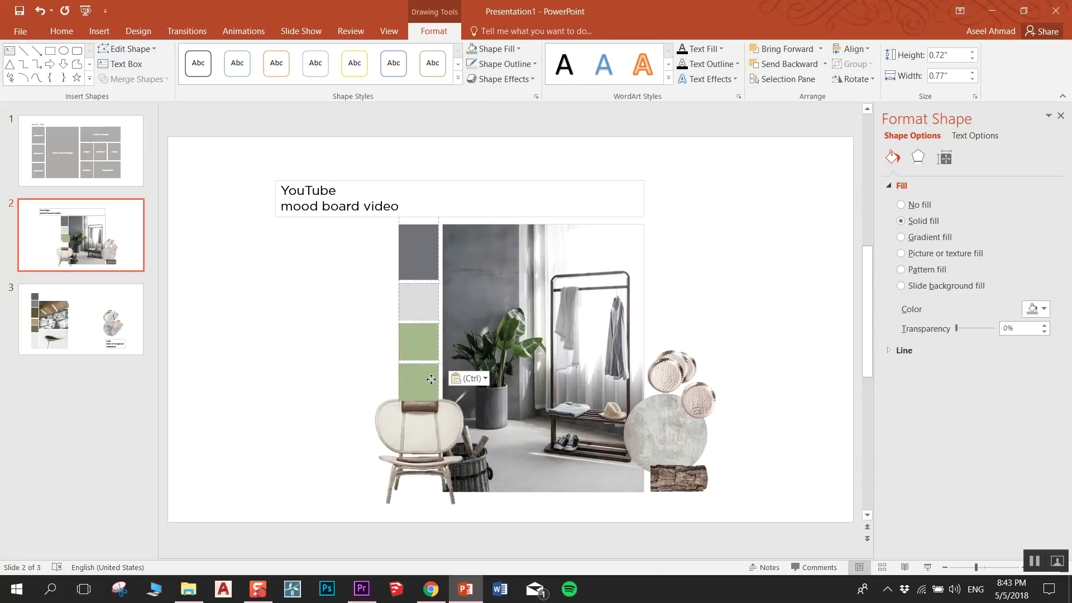
click(522, 310)
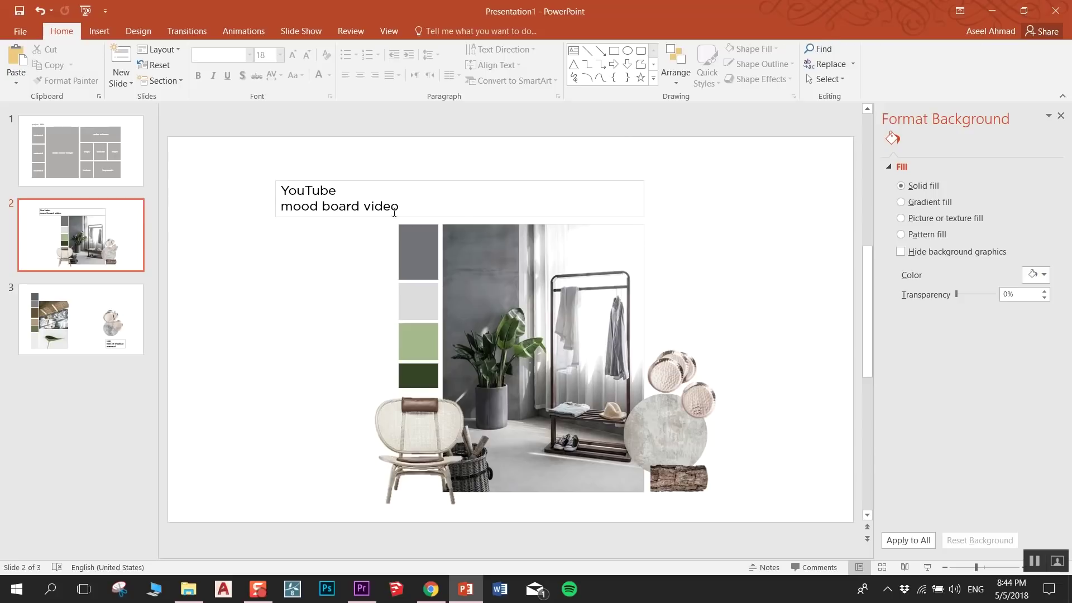
key(ctrl+v)
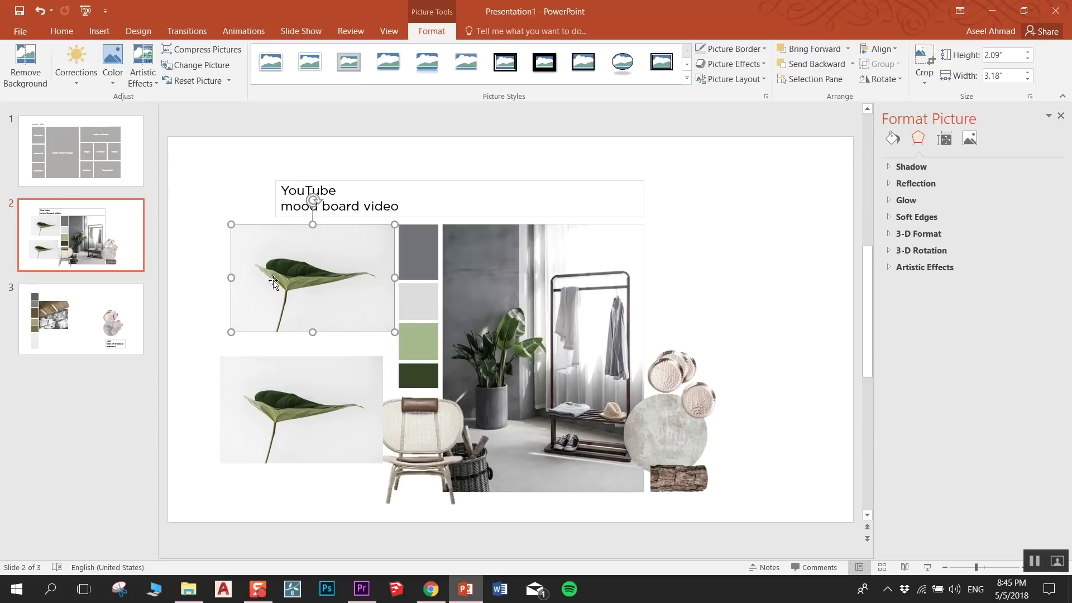
- Stack the leaf photos and remove the upper leaf's background, keeping its stem
drag(284, 391, 293, 369)
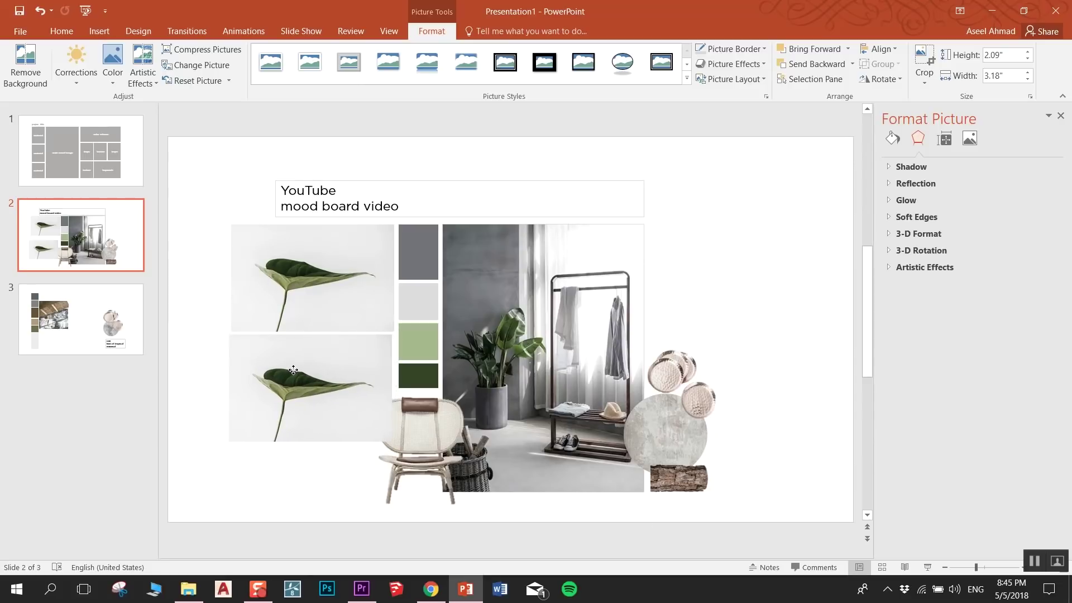
drag(293, 370, 295, 370)
click(291, 300)
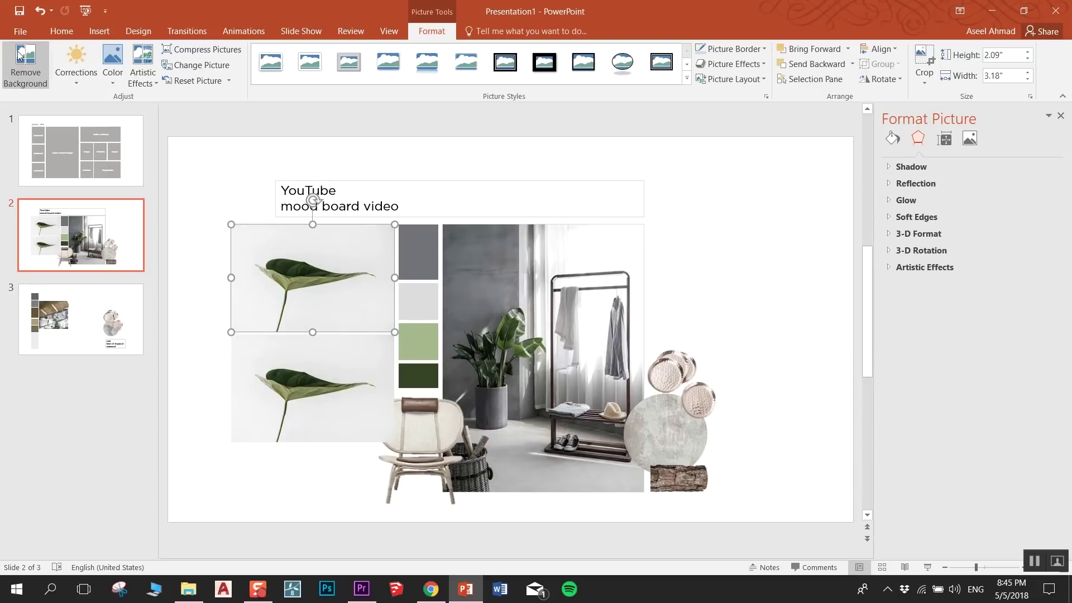
click(18, 55)
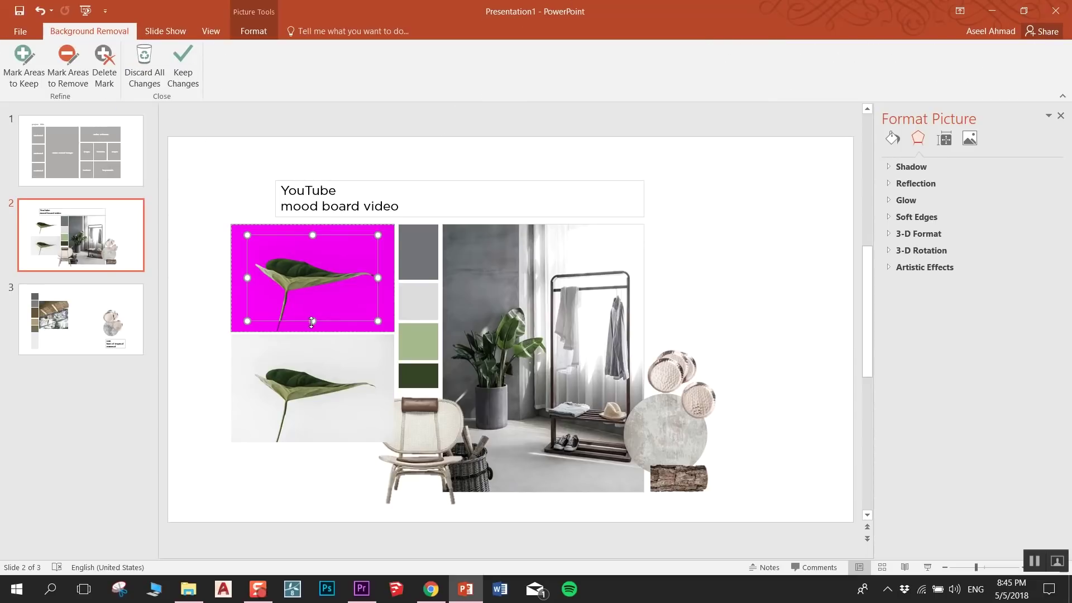
drag(312, 323, 312, 333)
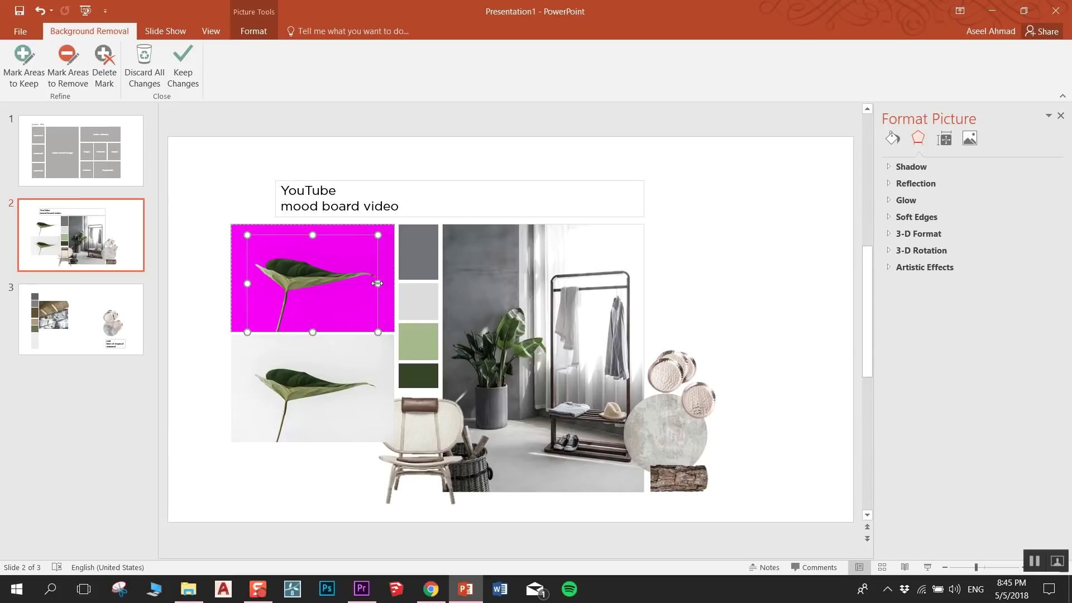
click(782, 288)
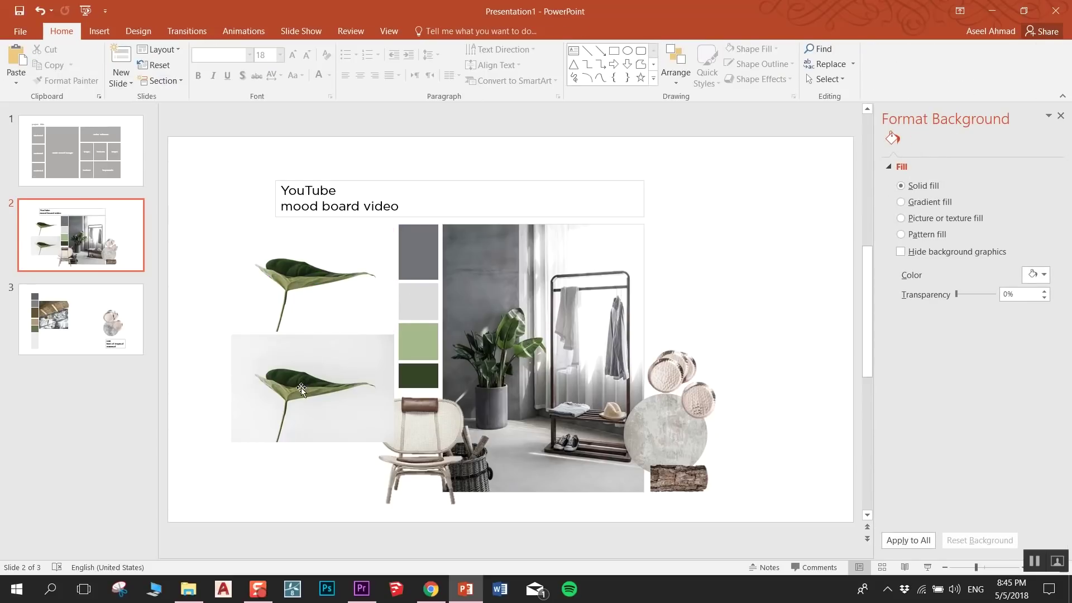
- Move the second leaf photo over the first and crop off its left side
drag(301, 389, 306, 299)
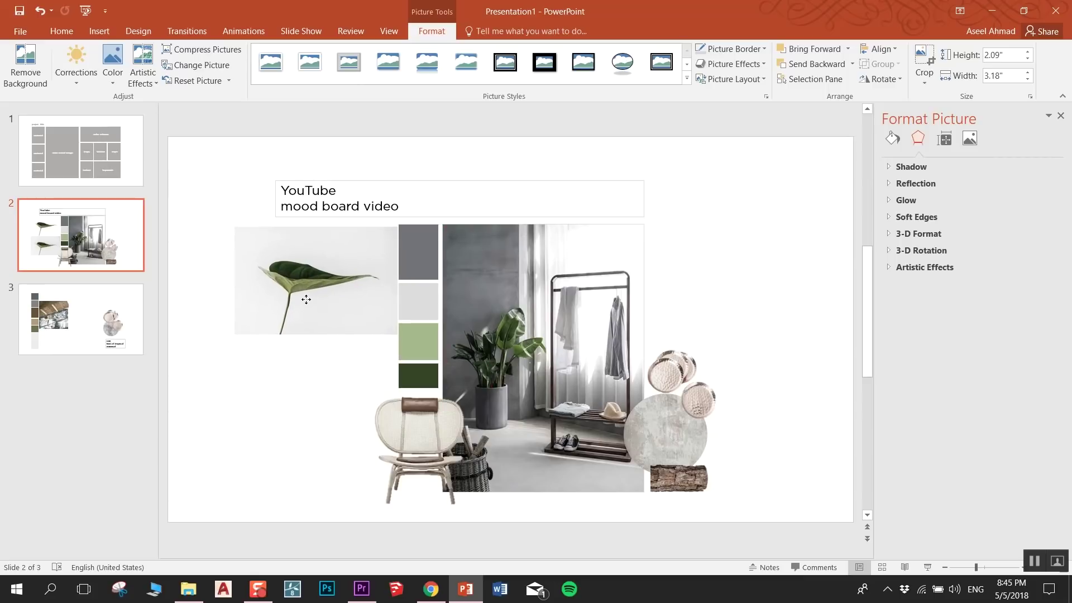
key(alt+j)
key(p)
key(v)
key(c)
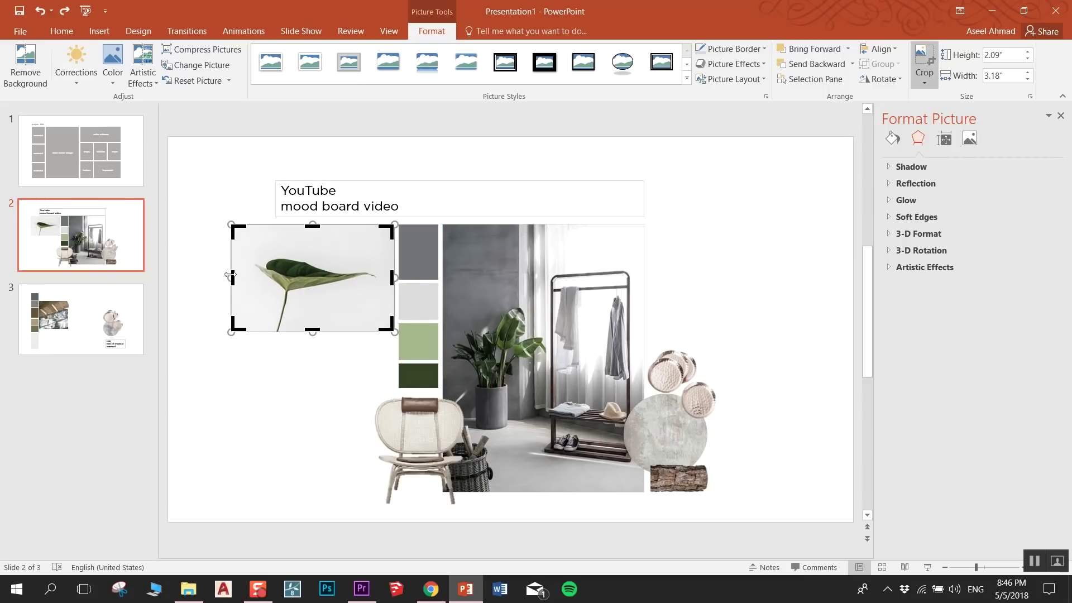
drag(230, 277, 271, 276)
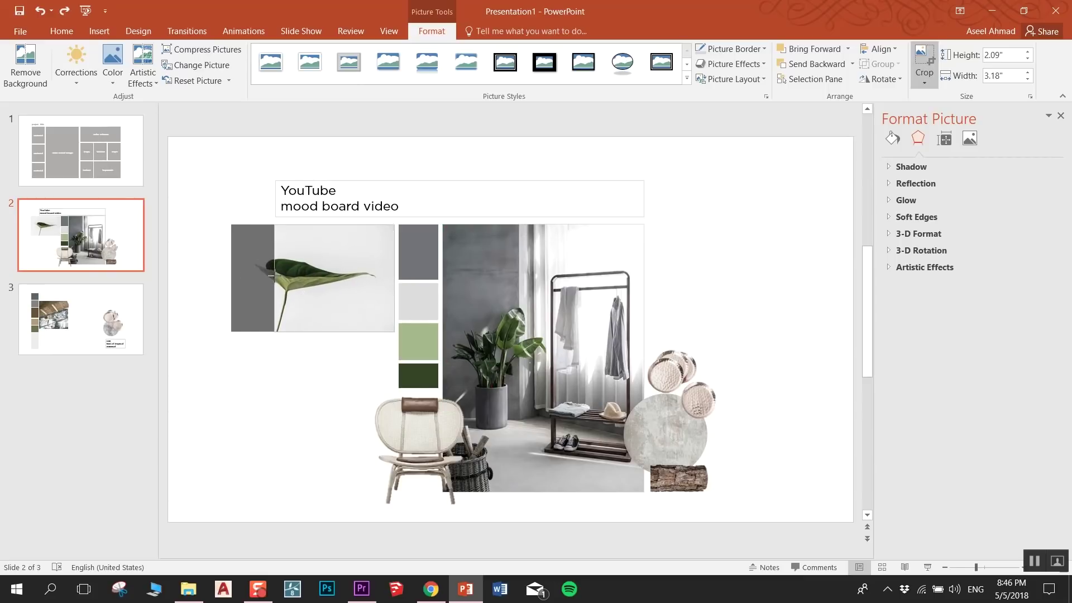
click(279, 475)
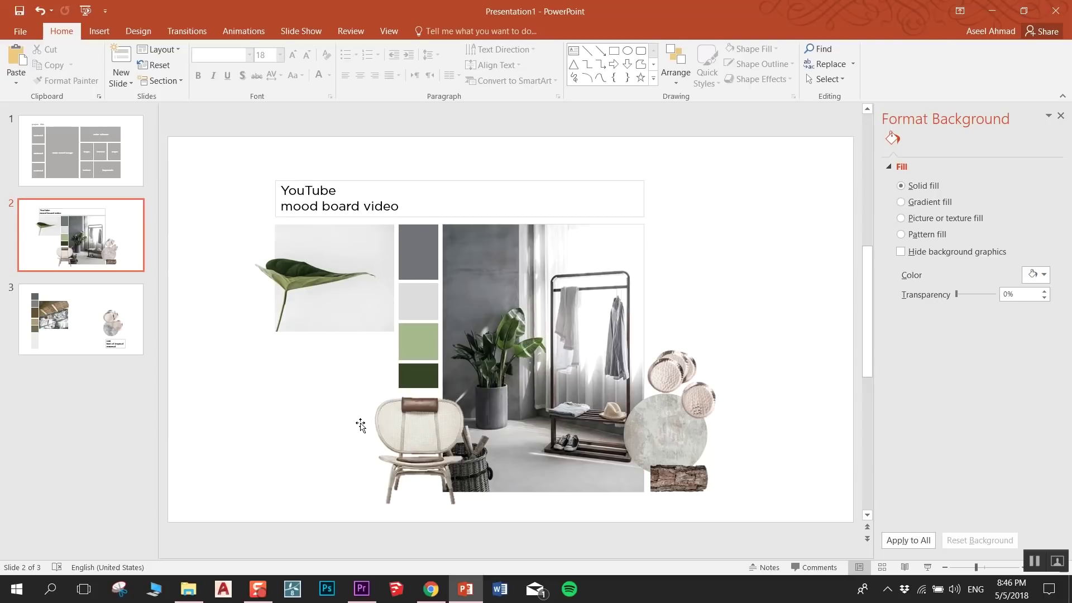
- Add two eyedropper-sampled brown swatches to the colour column
key(ctrl+z)
key(ctrl+z)
key(ctrl+z)
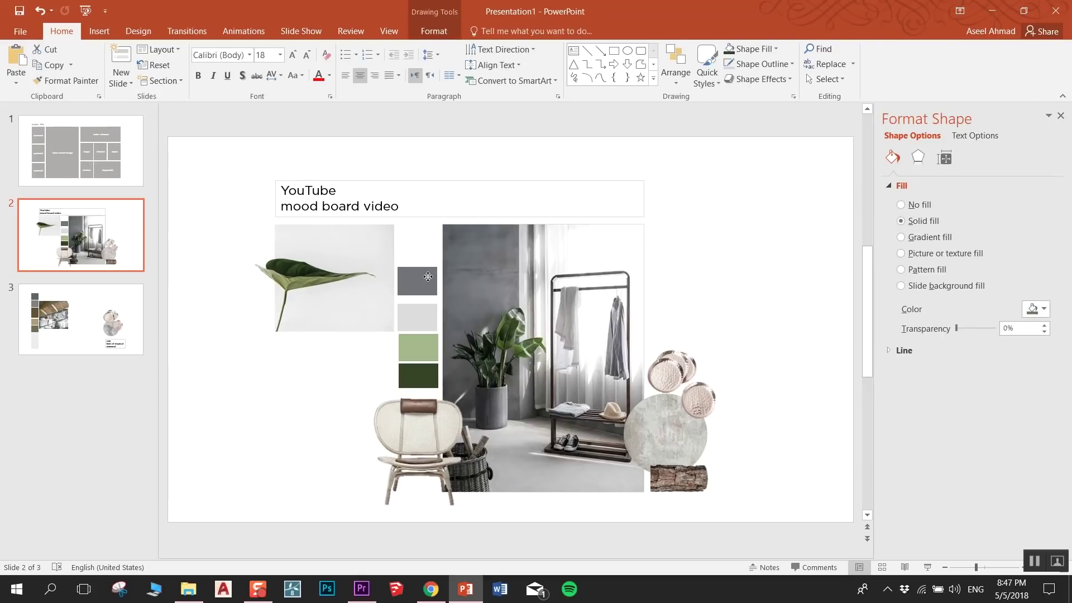
key(ctrl+z)
key(ctrl+y)
click(434, 31)
click(497, 48)
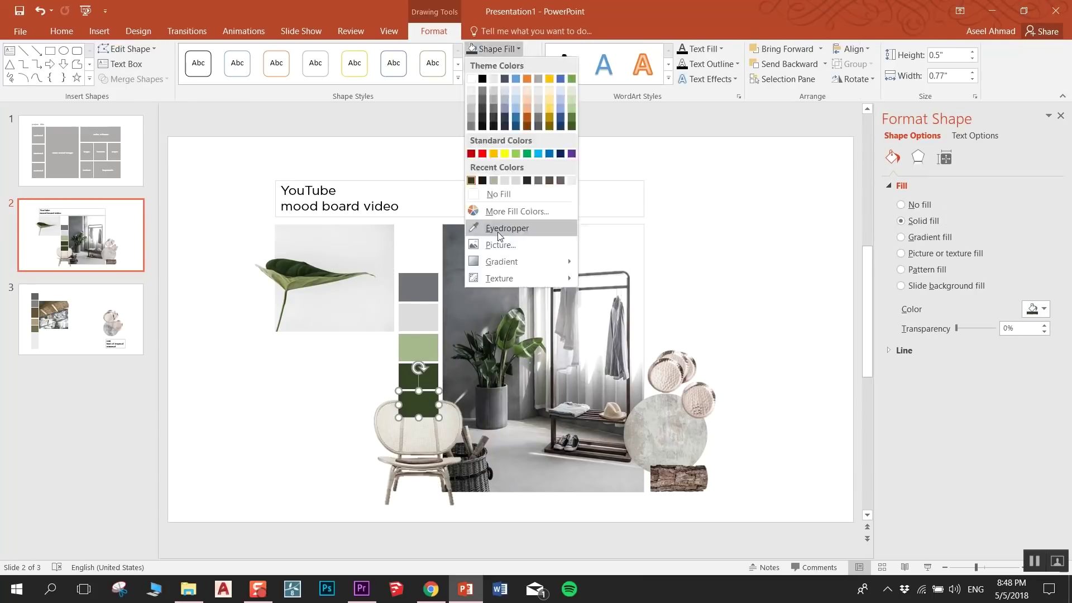
click(498, 233)
key(ctrl+y)
key(ctrl+y)
key(ctrl+y)
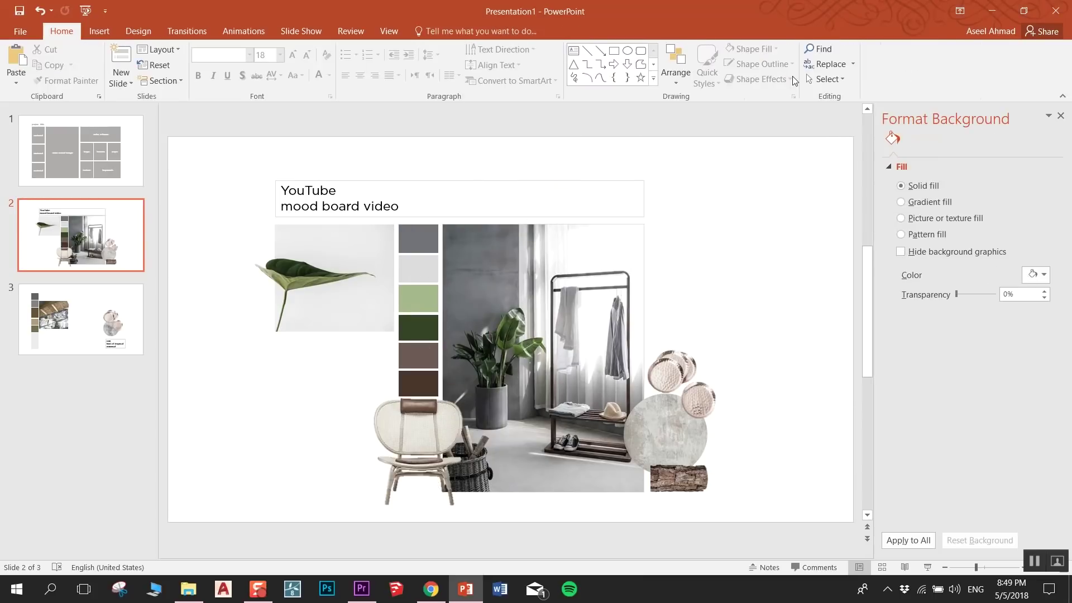
- Bring the bed photo from slide 3 below the leaf and lower its saturation
click(74, 304)
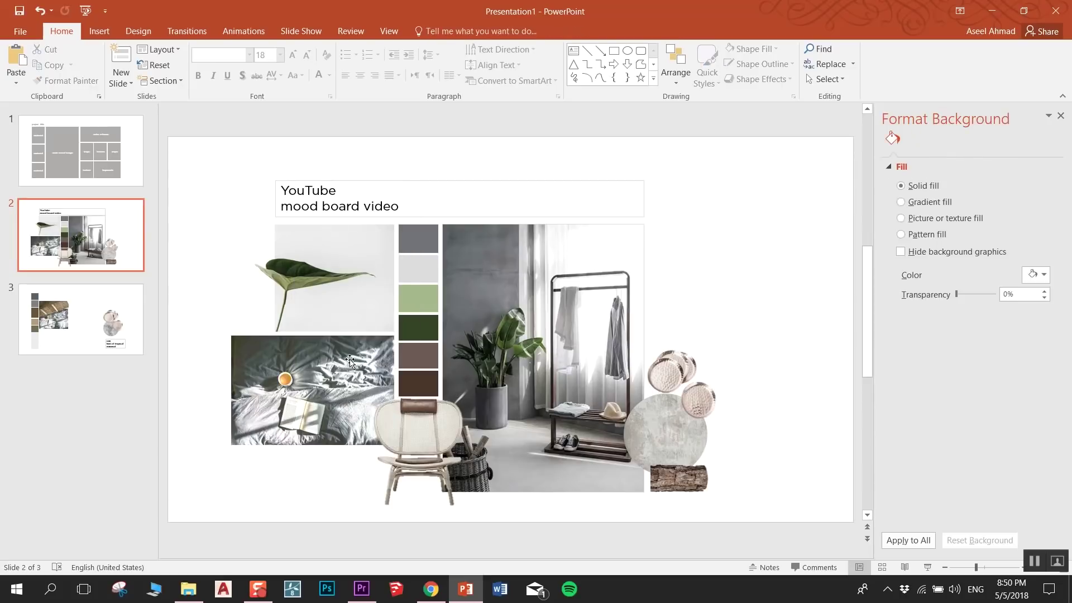
click(248, 335)
click(307, 479)
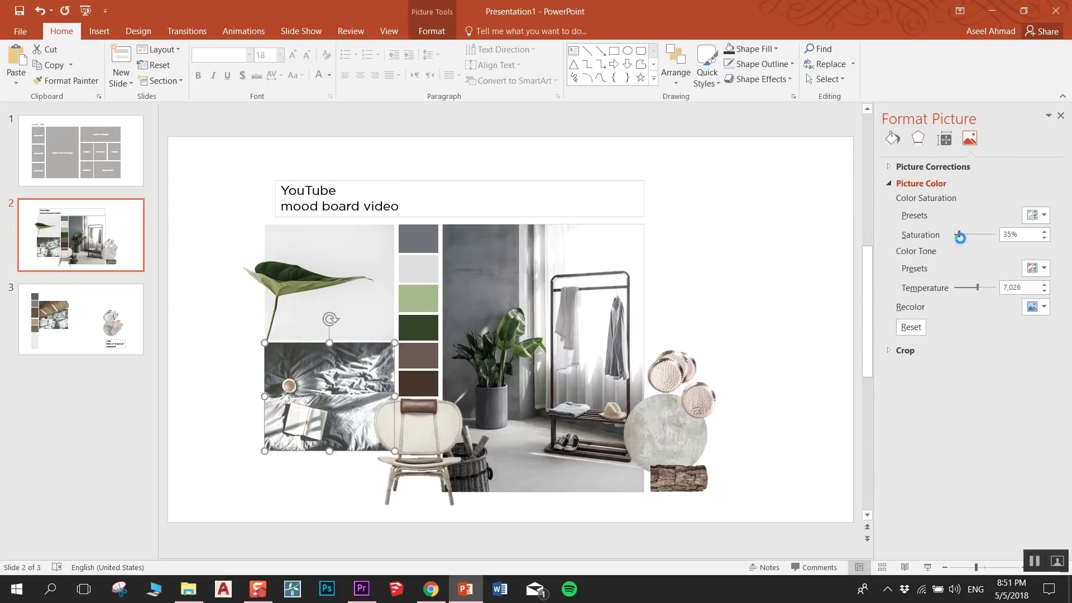
mouse_move(383, 275)
mouse_down()
mouse_move(319, 254)
mouse_move(359, 239)
mouse_up()
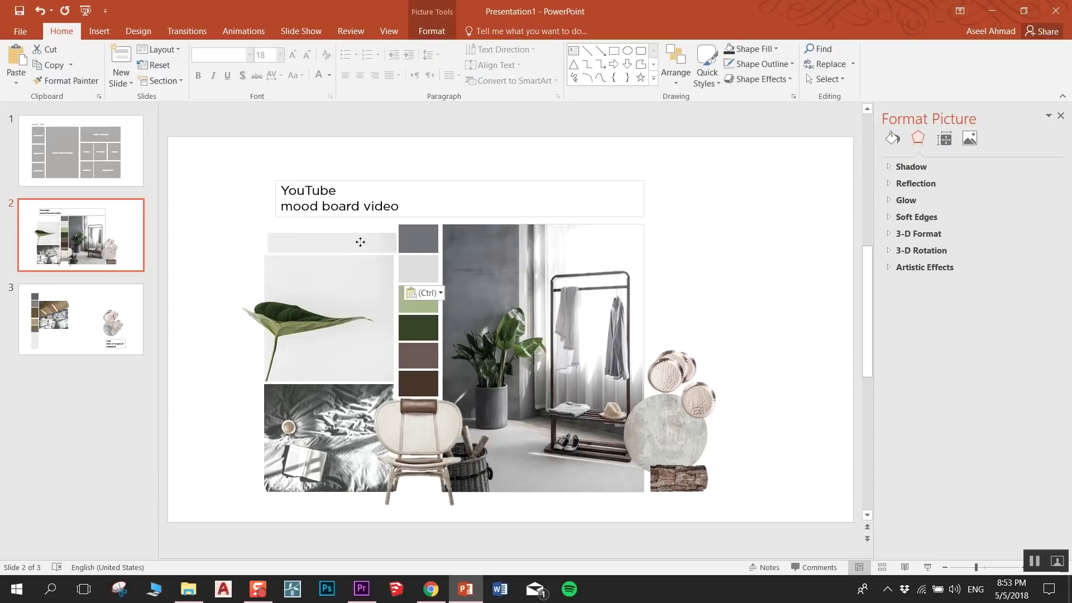
click(742, 272)
key(ctrl+v)
- Shift the title box left so it aligns with the photos
key(ctrl+z)
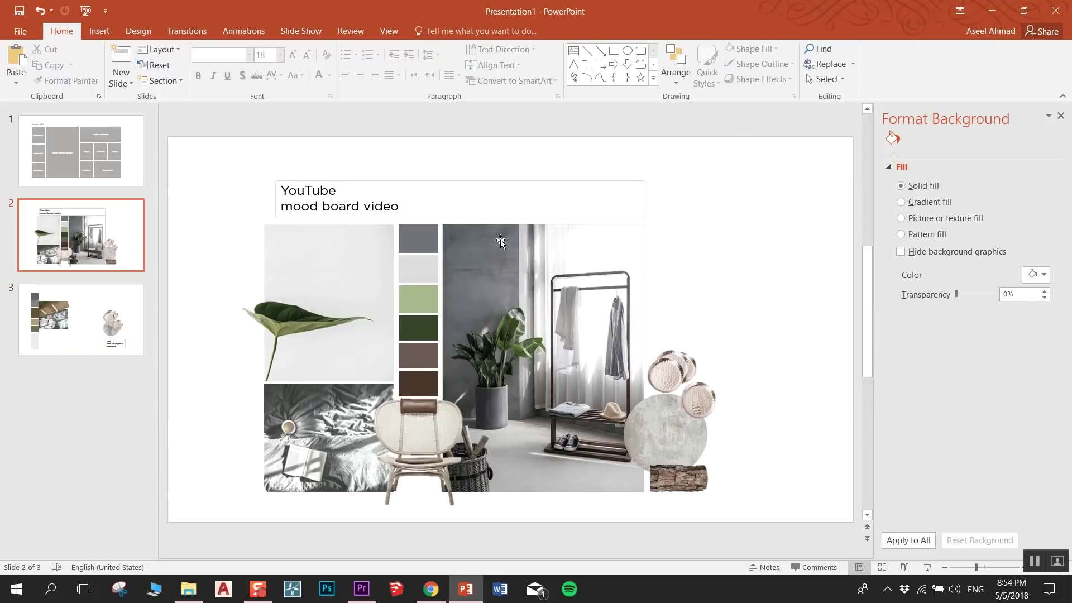
drag(428, 217, 417, 218)
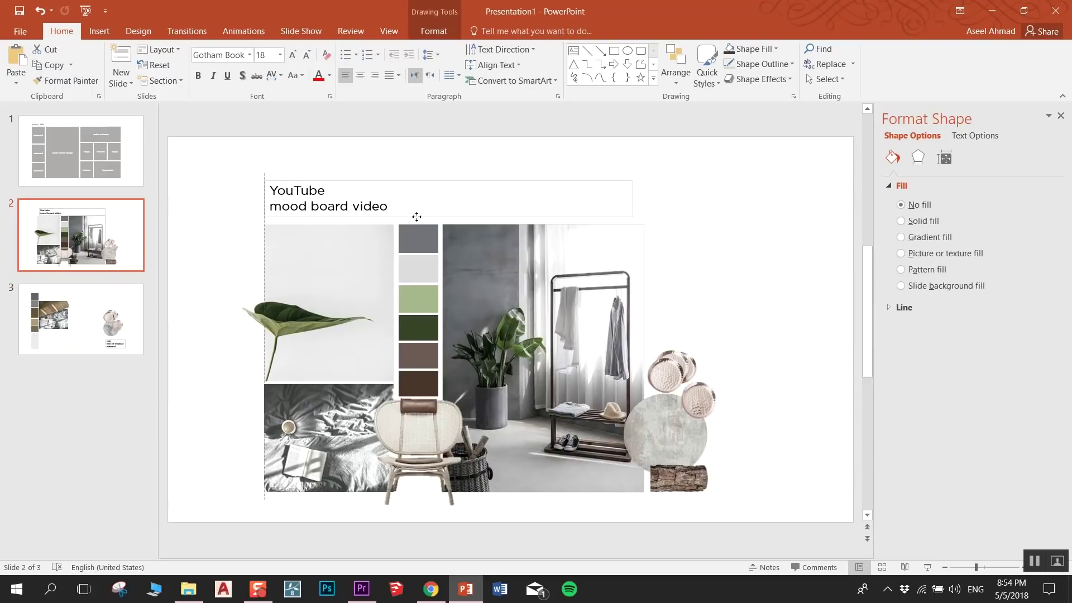
click(718, 212)
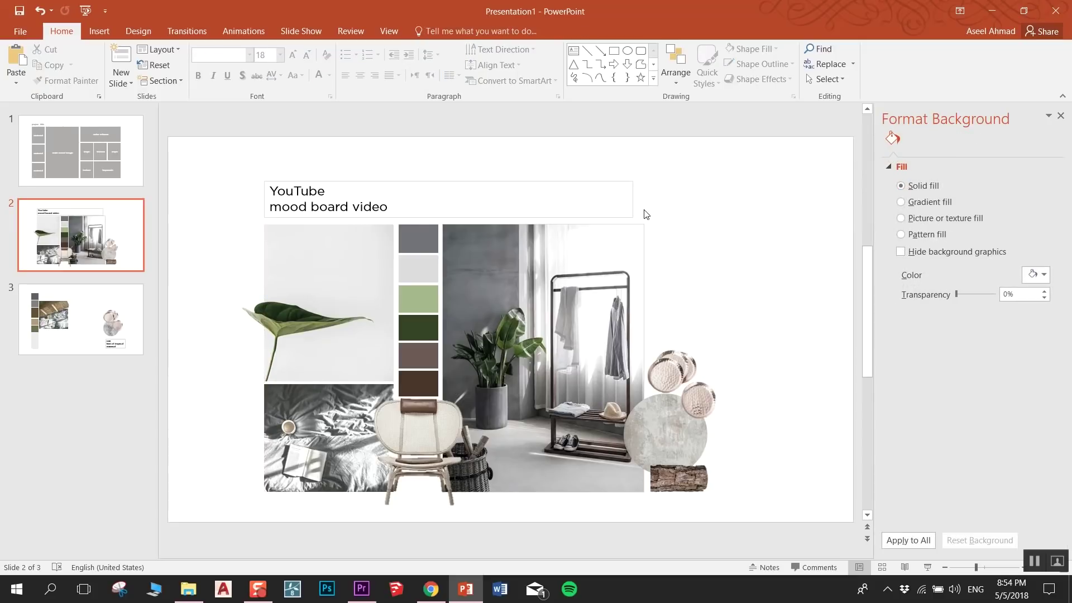
click(631, 203)
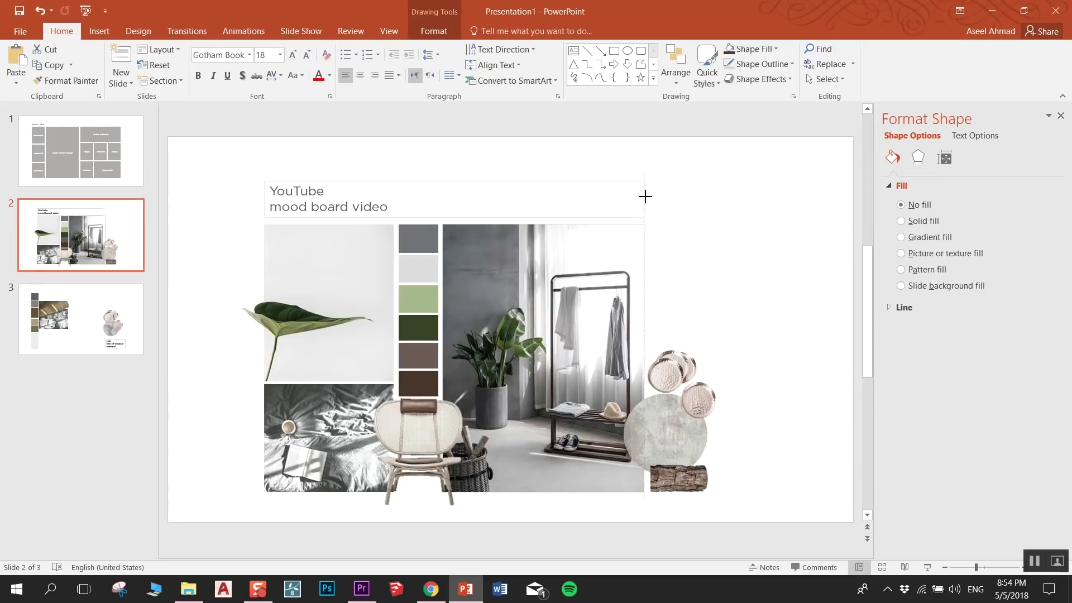
click(736, 203)
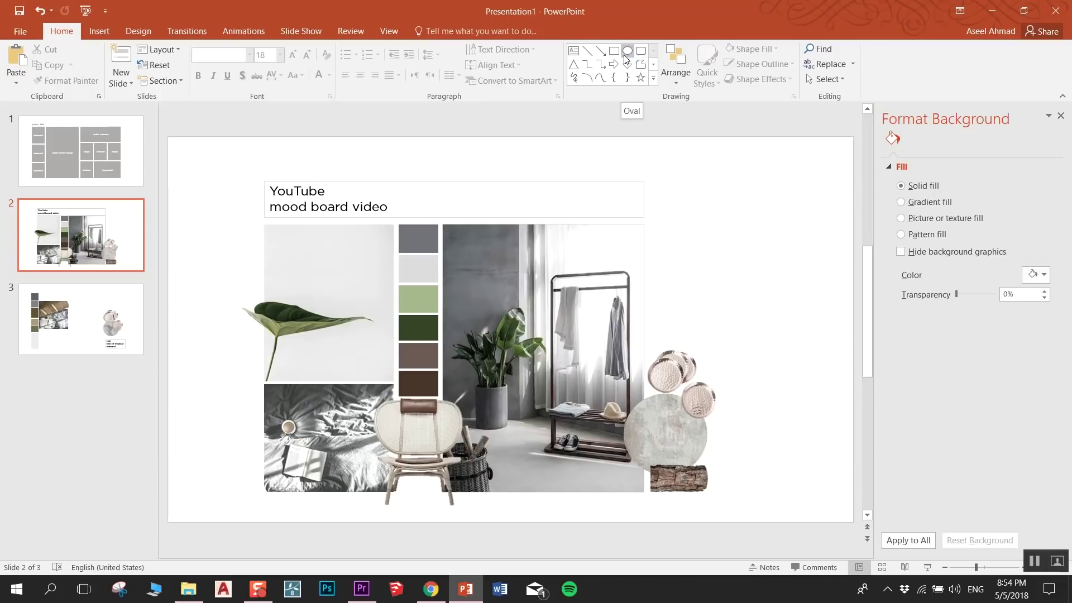
- Copy the 'raw / hint of tropical / minimal' keywords from slide 3 to the collage's right
click(77, 332)
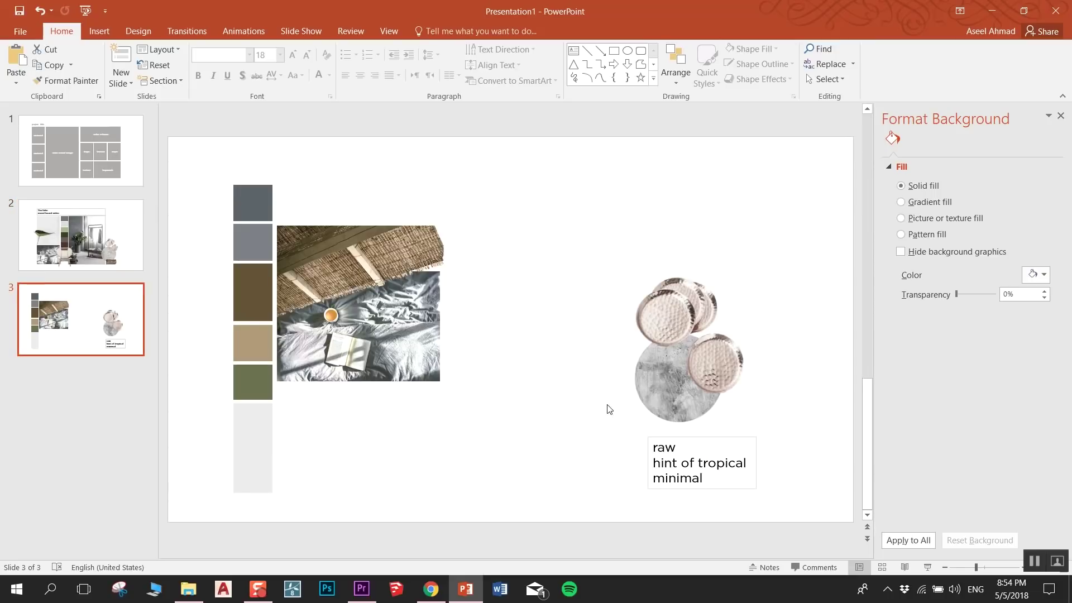
click(647, 461)
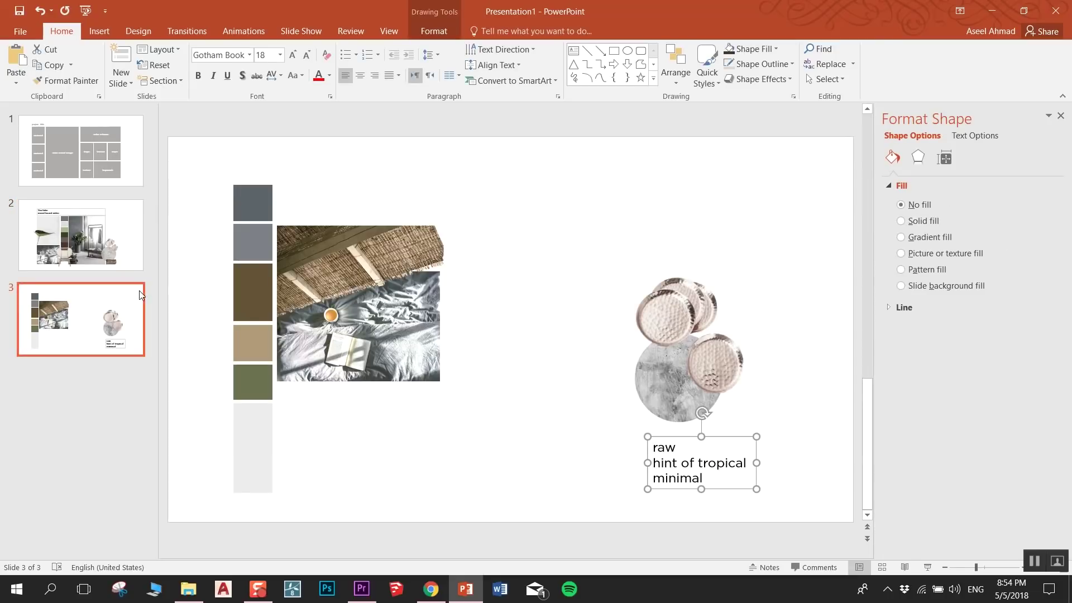
click(120, 255)
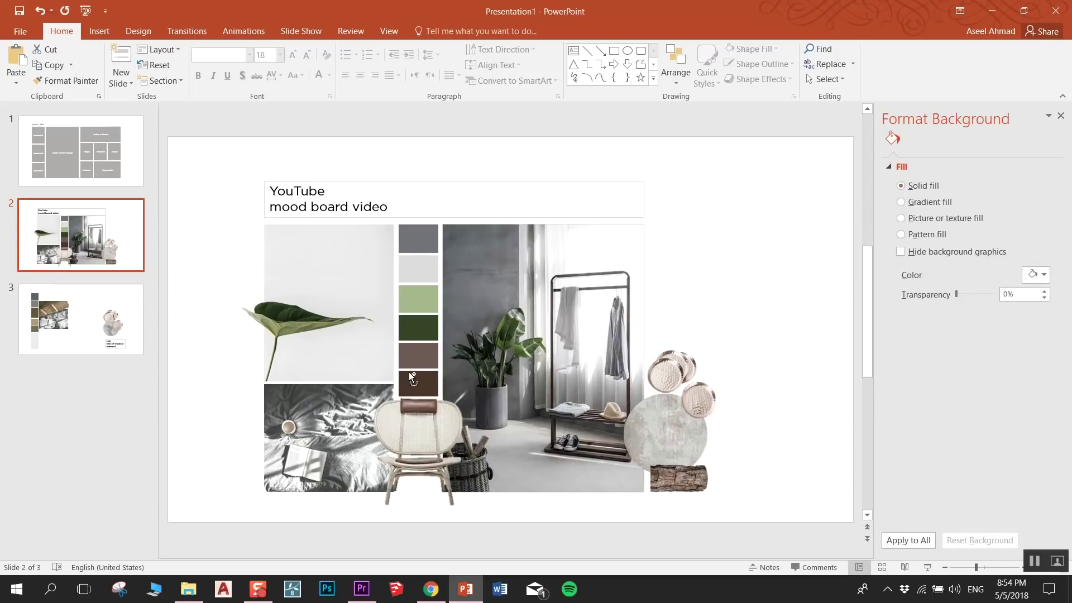
key(ctrl+v)
drag(759, 453, 763, 239)
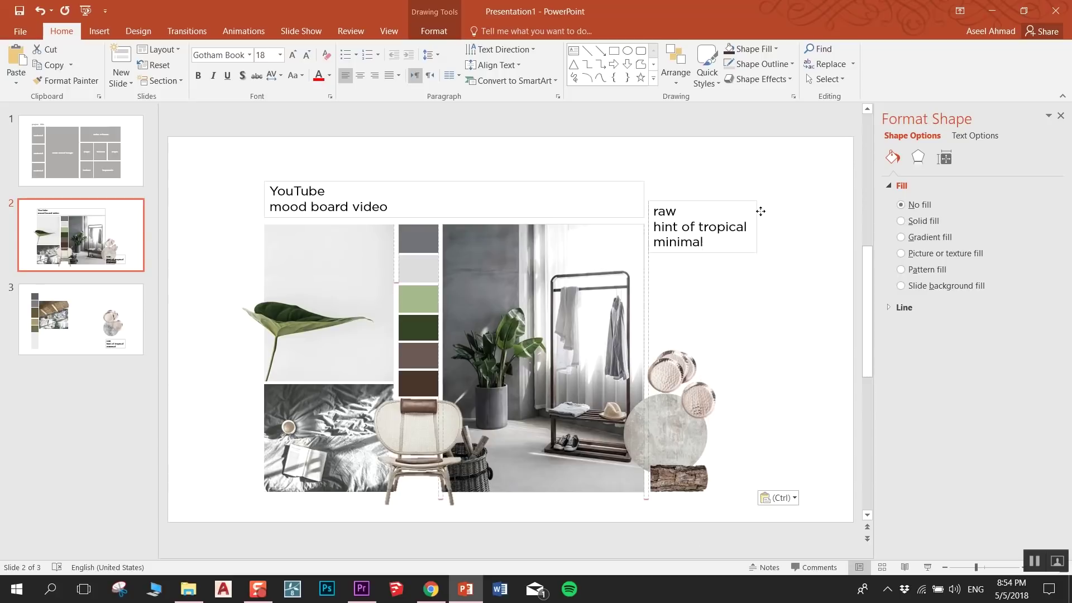
drag(762, 239, 762, 307)
key(ctrl+a)
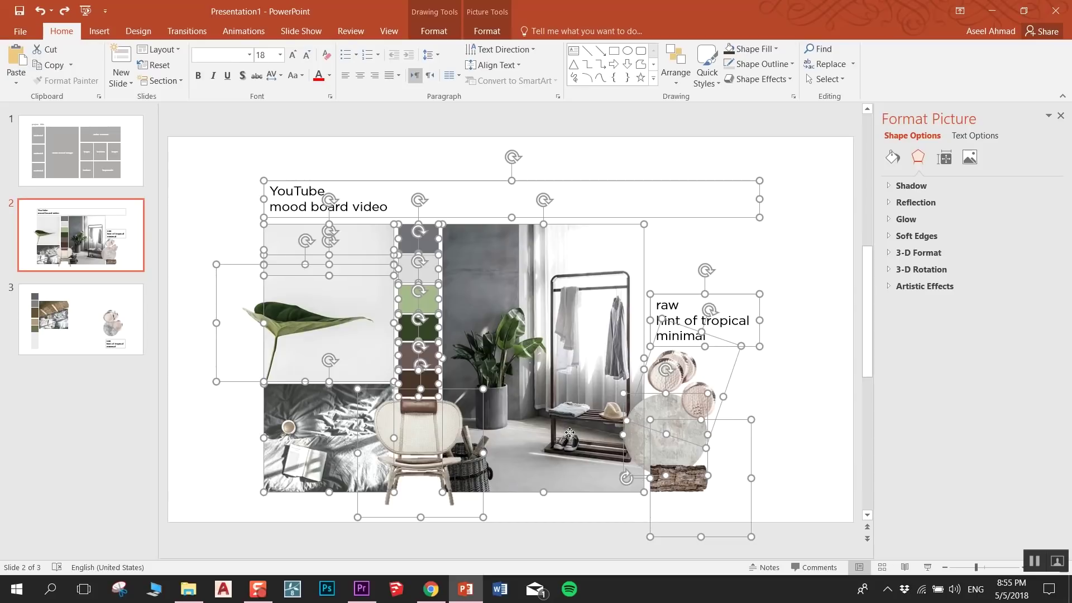
- Drag the whole collage to the centre of slide two and delete the empty third slide
drag(570, 433, 584, 432)
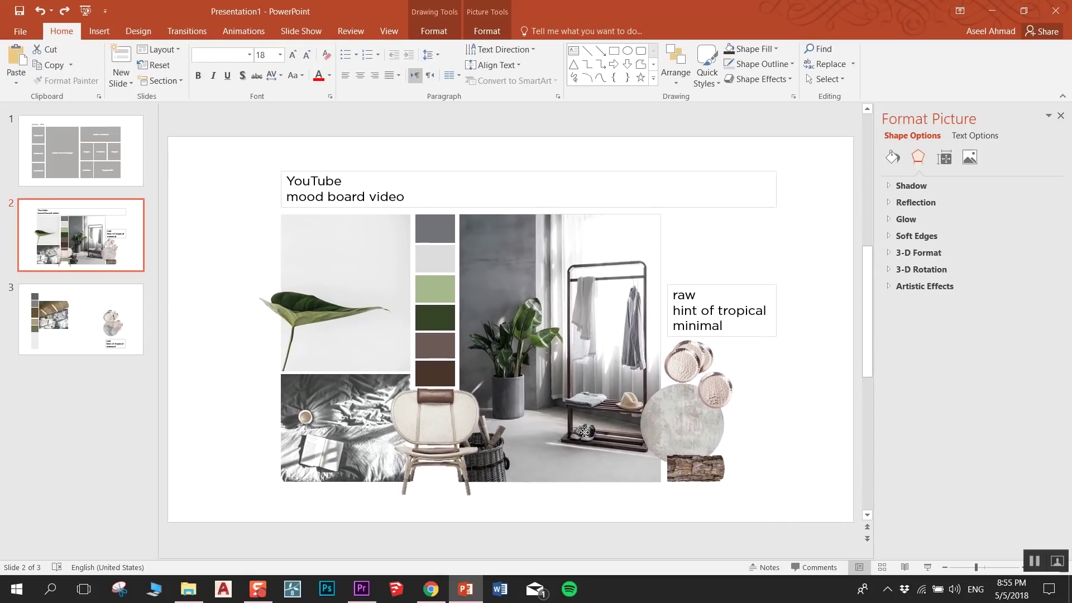
drag(584, 432, 586, 435)
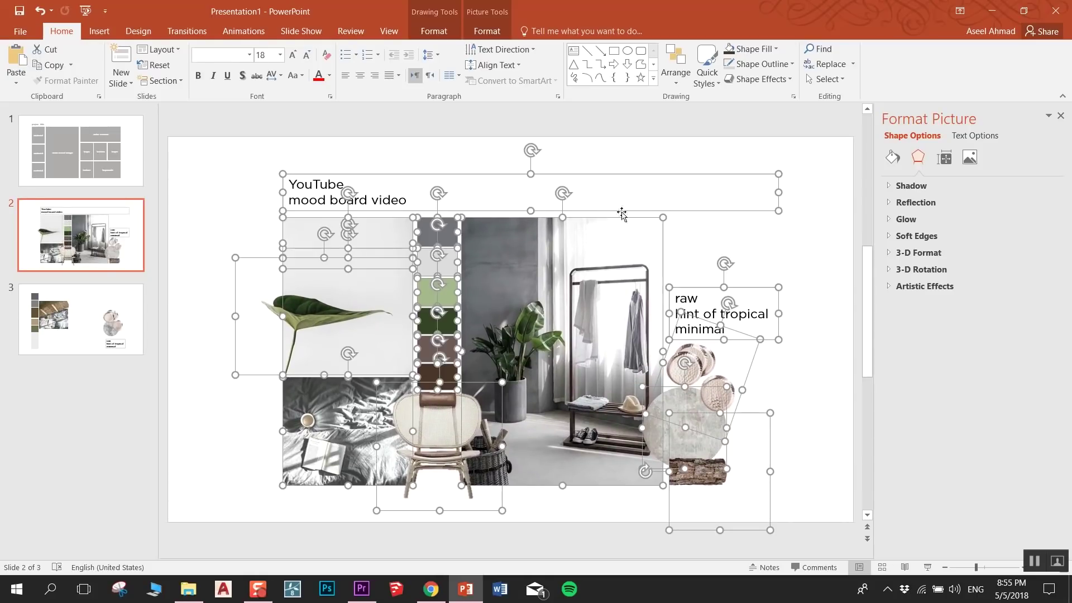
click(628, 157)
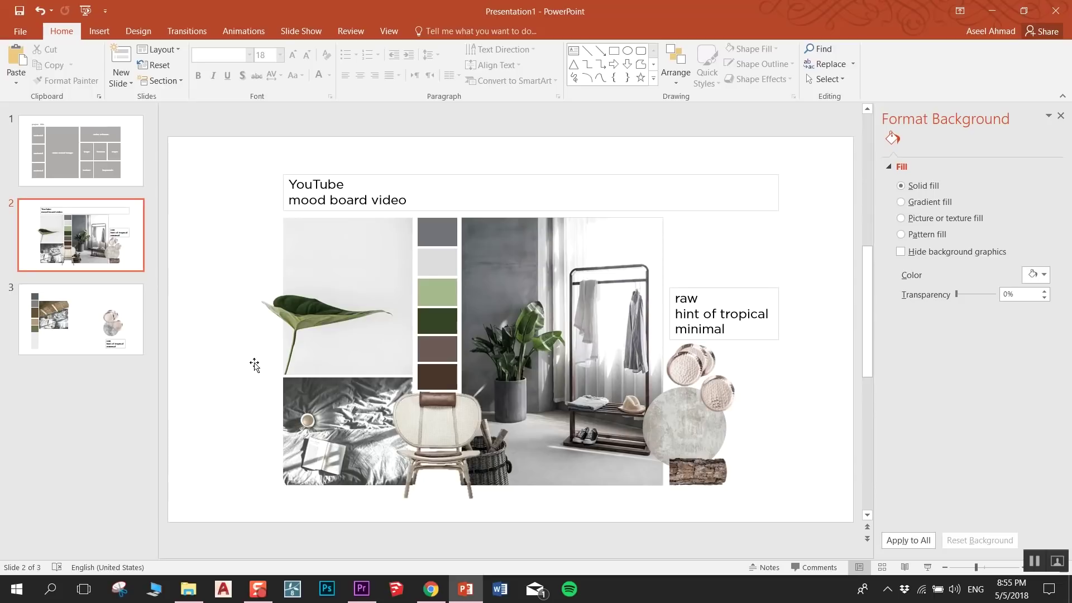
click(90, 329)
key(Delete)
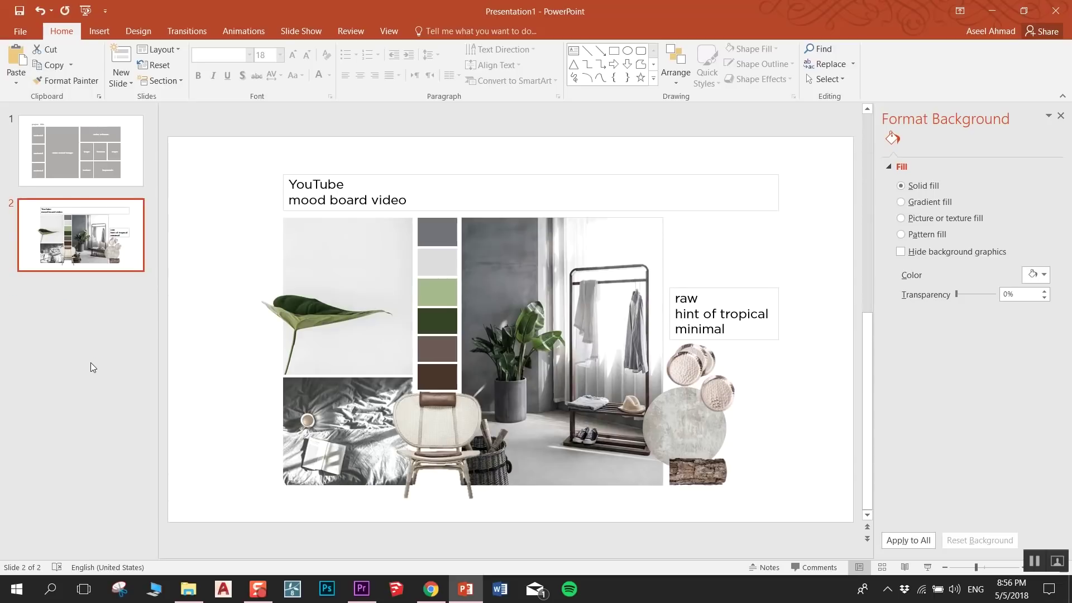